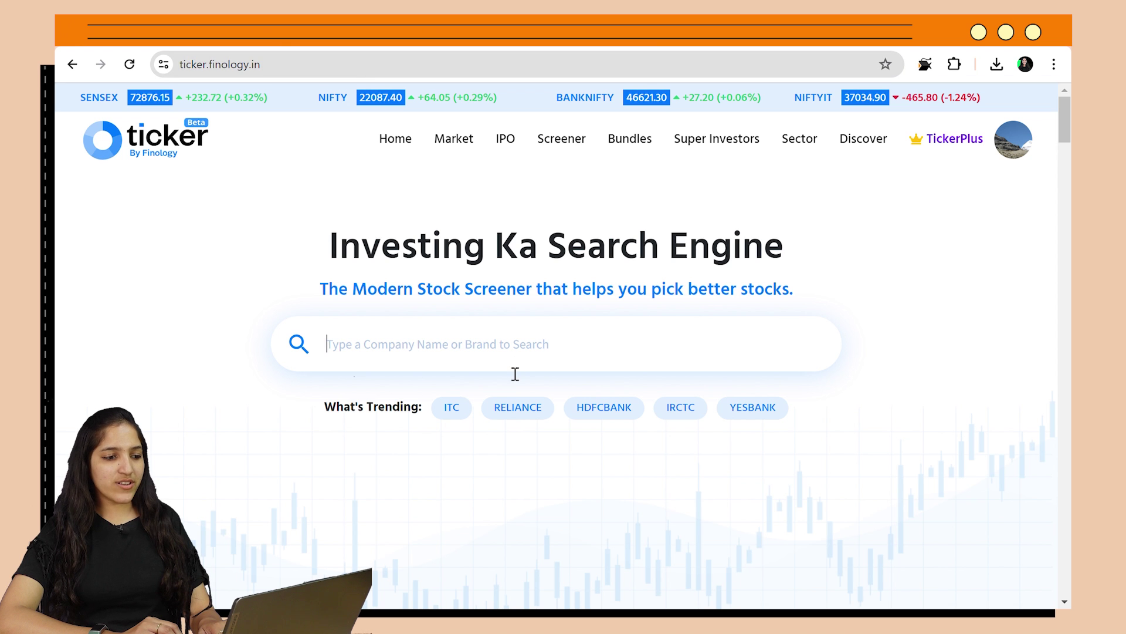
- Search for 'tcs' and open the Tata Consultancy Services Ltd. share page
scroll(412, 301, down, 8)
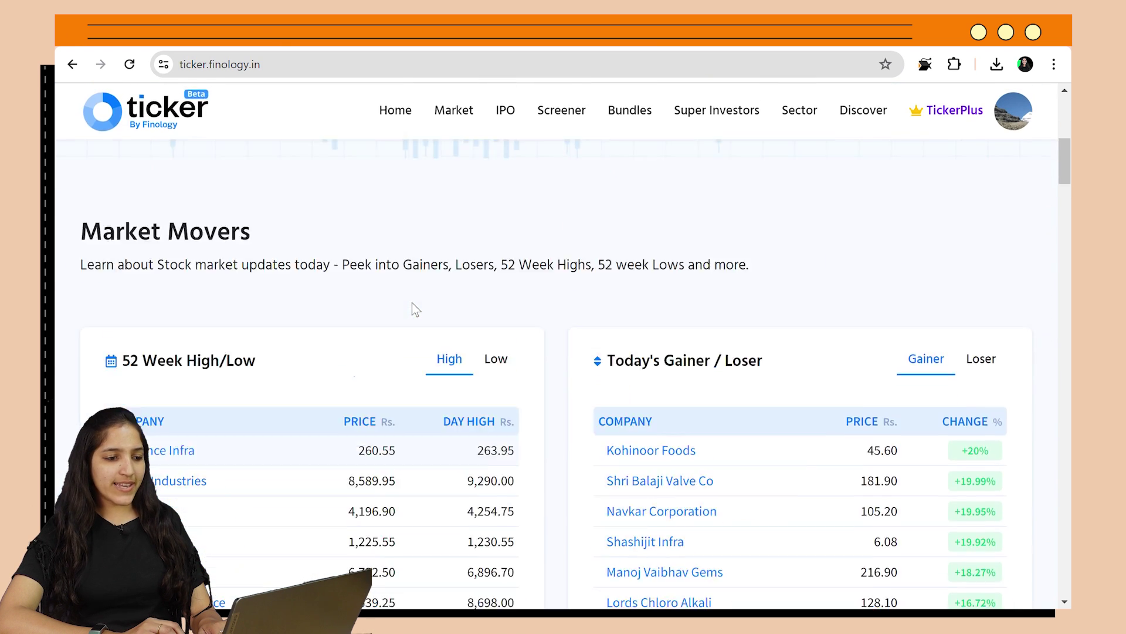
scroll(413, 303, up, 8)
text(tcs)
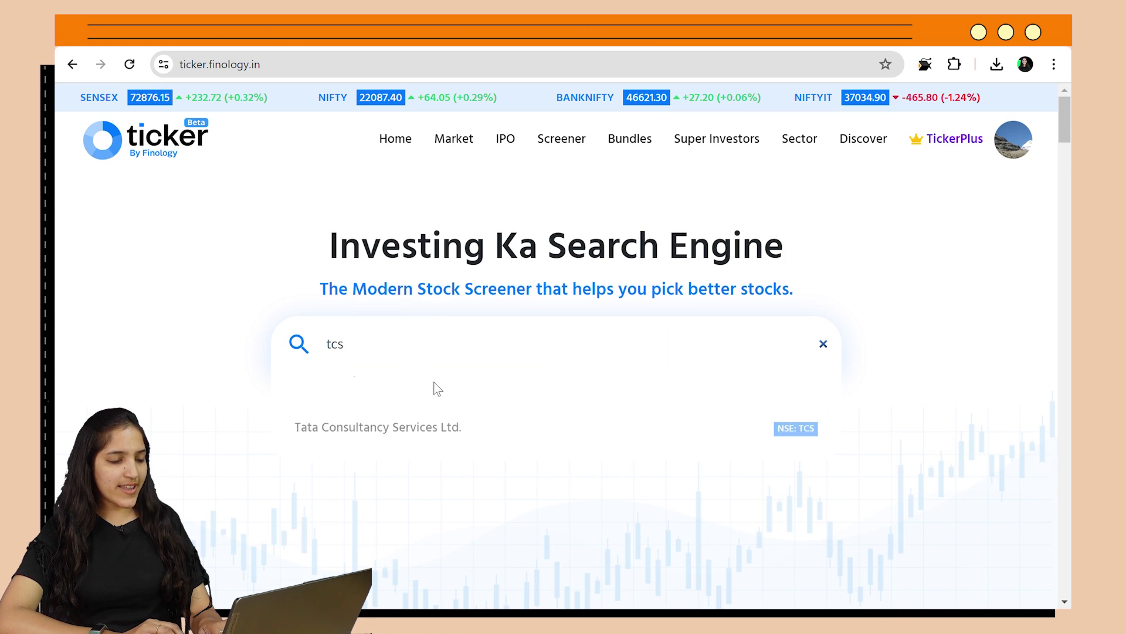
click(428, 422)
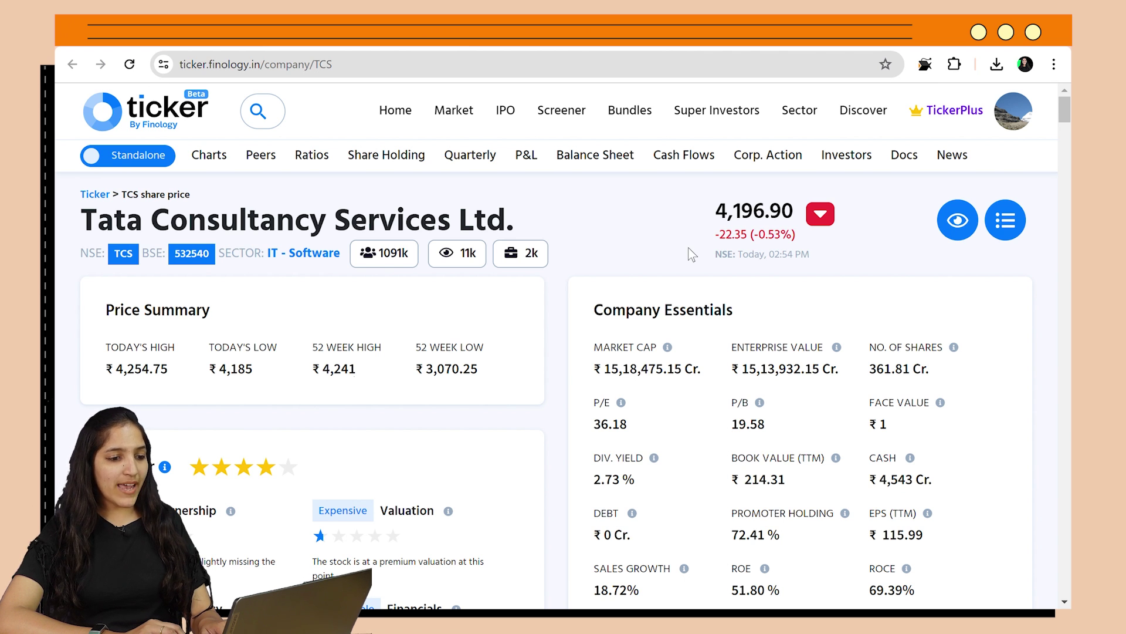
- Check the FCFF Y1 value of 35,431 under Your Added Ratios on the TCS page
scroll(688, 248, down, 7)
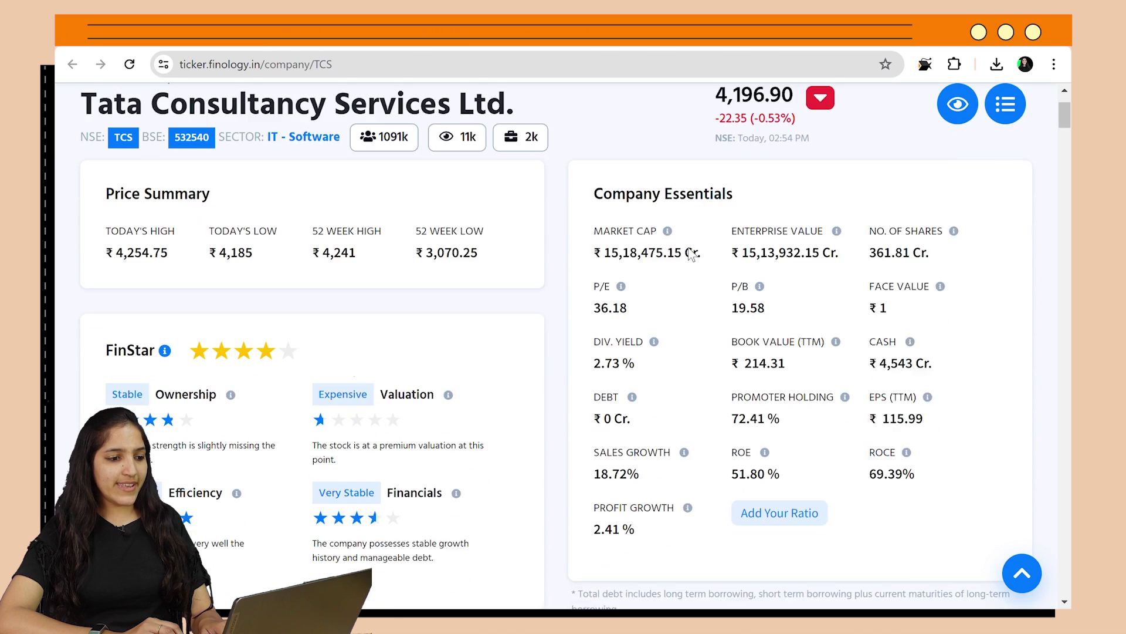
scroll(688, 247, down, 3)
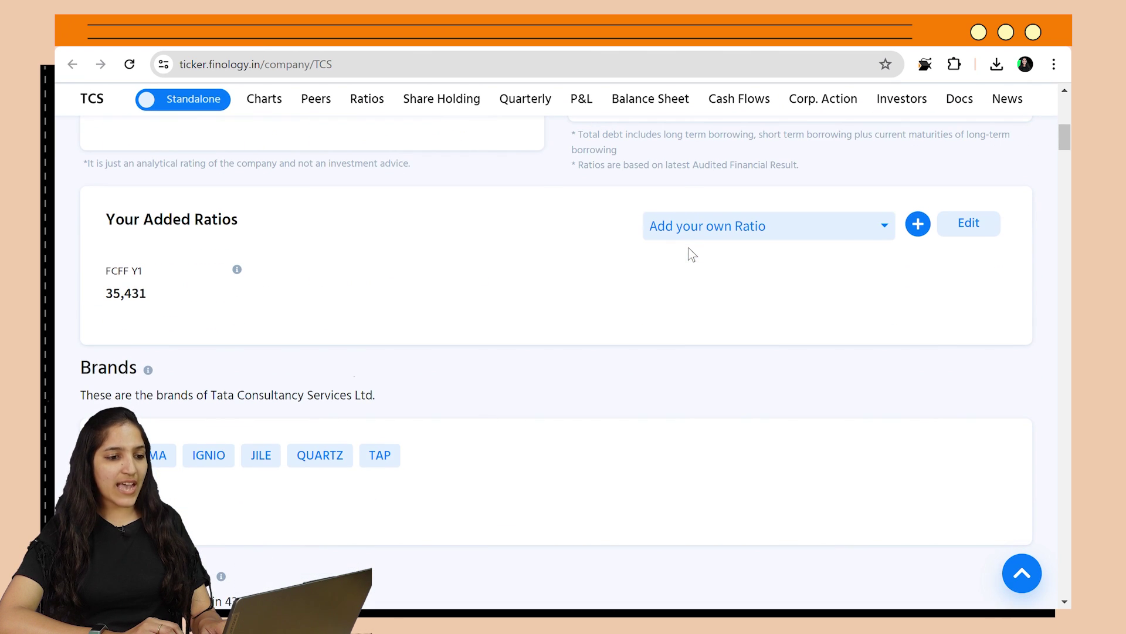
mouse_move(239, 272)
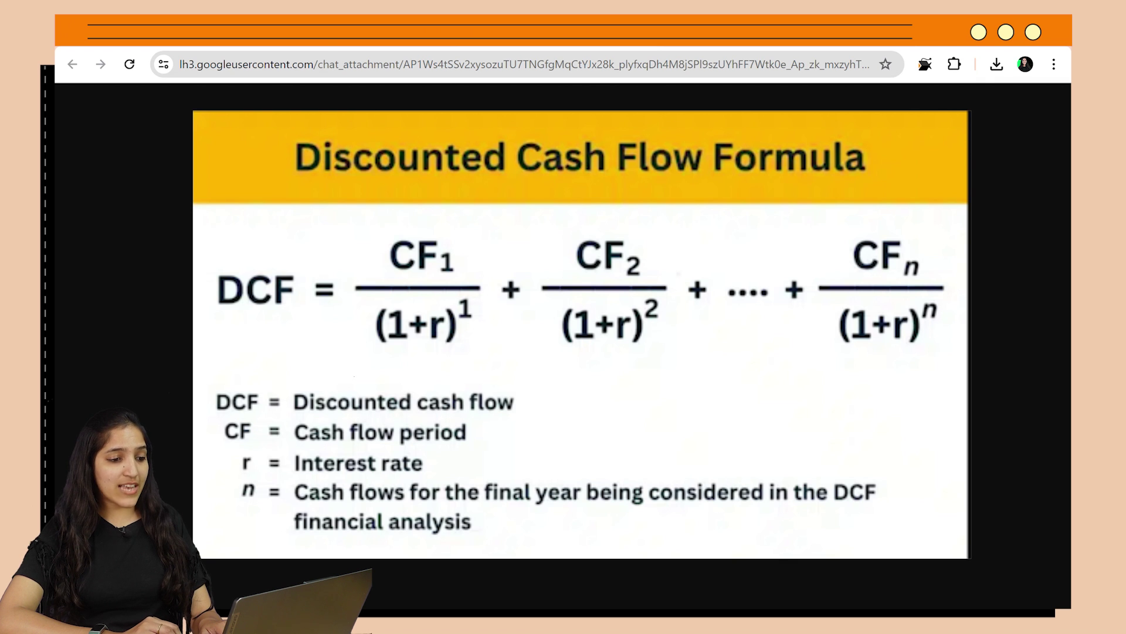
key(ctrl+Tab)
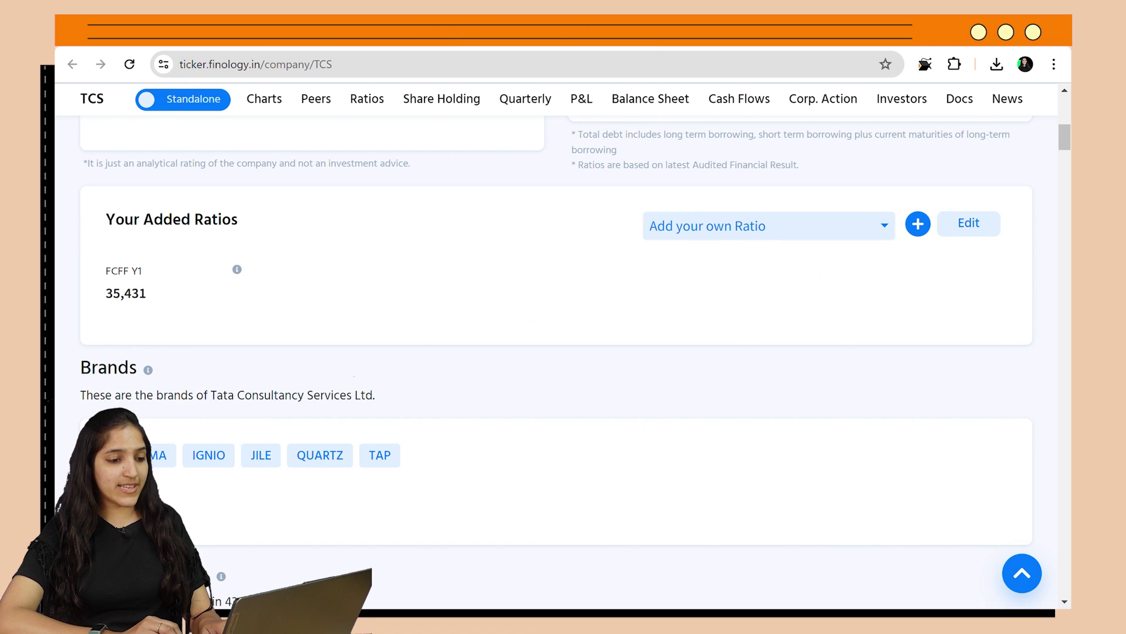
mouse_move(237, 269)
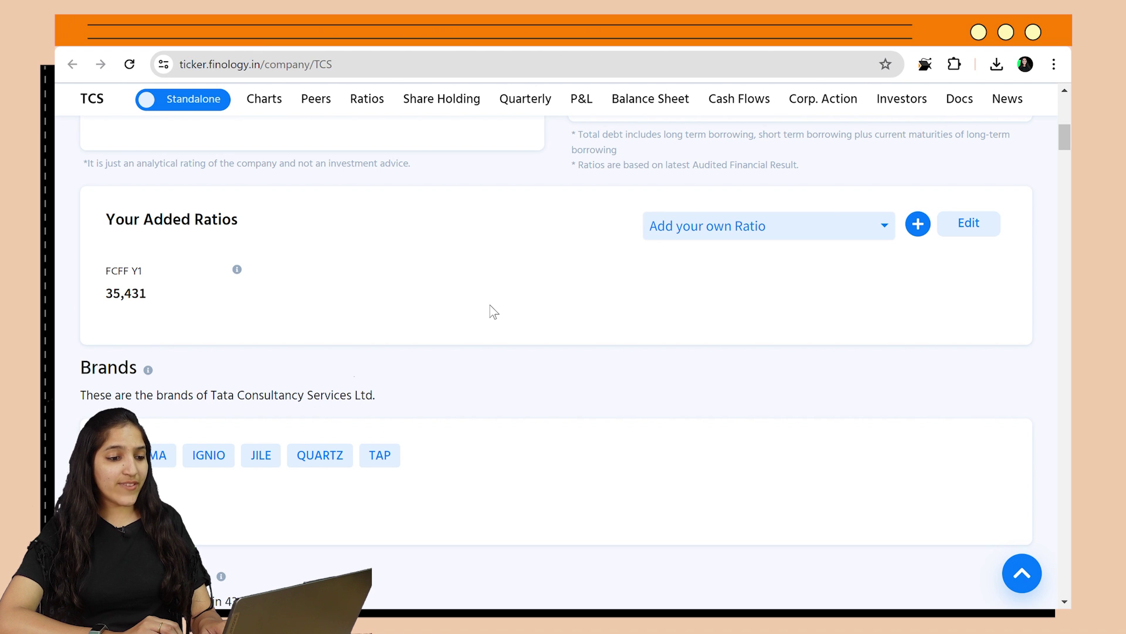
scroll(494, 311, up, 3)
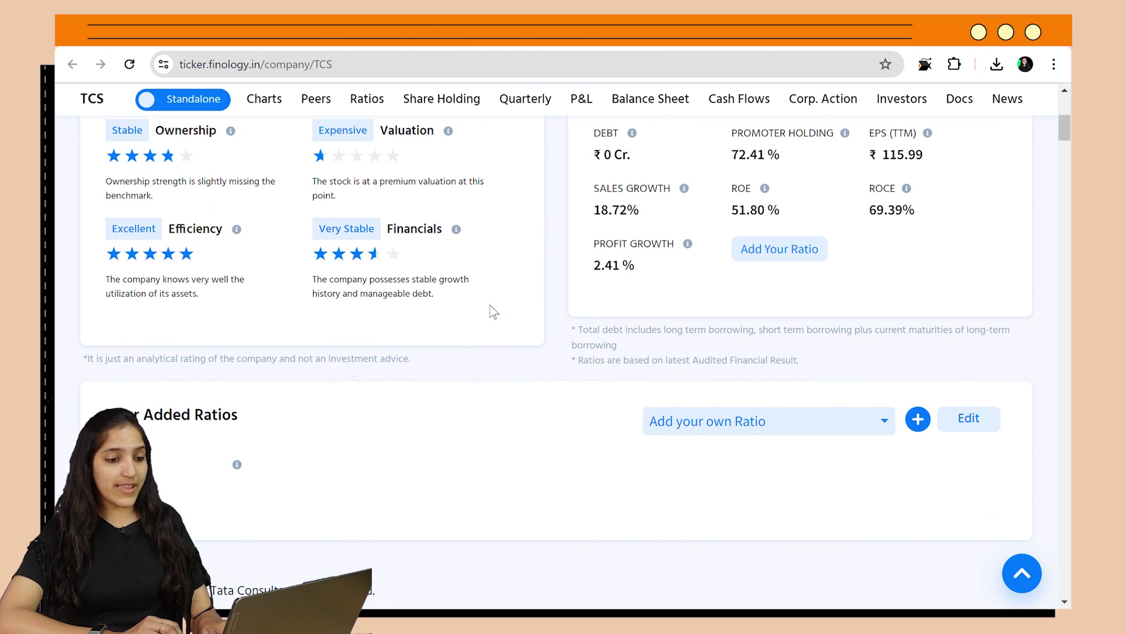
scroll(494, 312, down, 4)
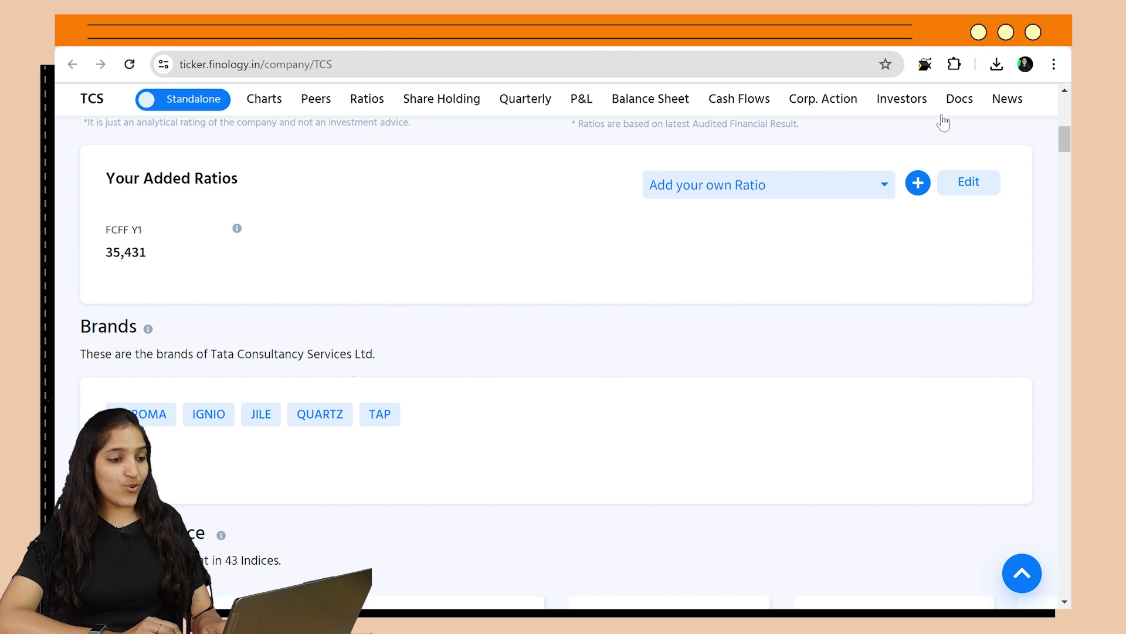
- Go to the Investors section and scroll down to the empty DCF Analysis input fields
click(902, 100)
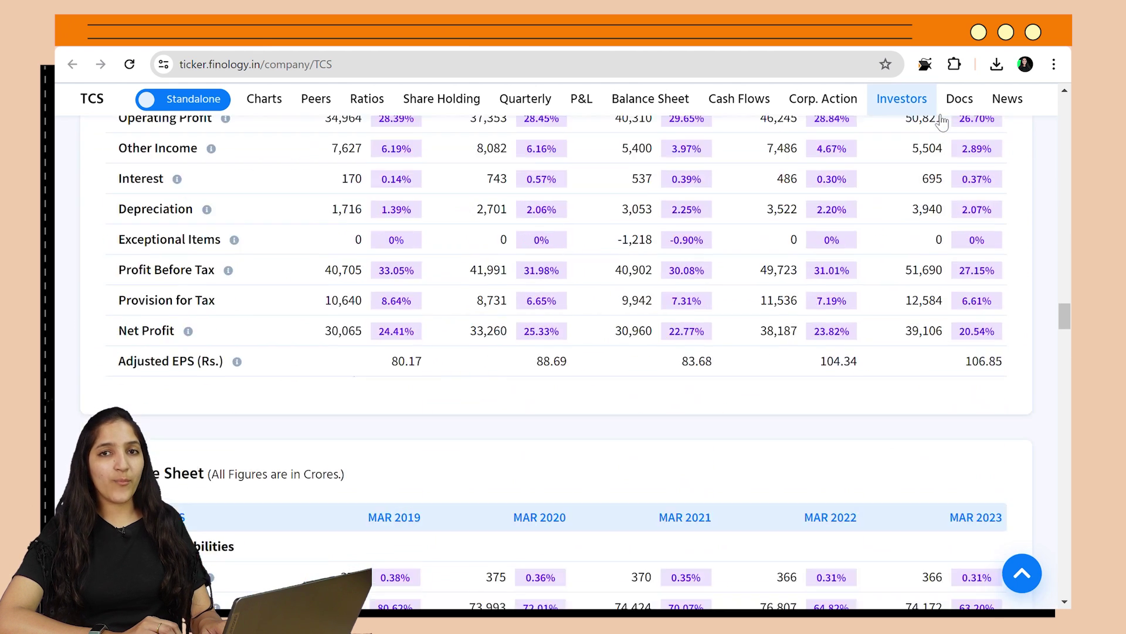
scroll(779, 218, down, 6)
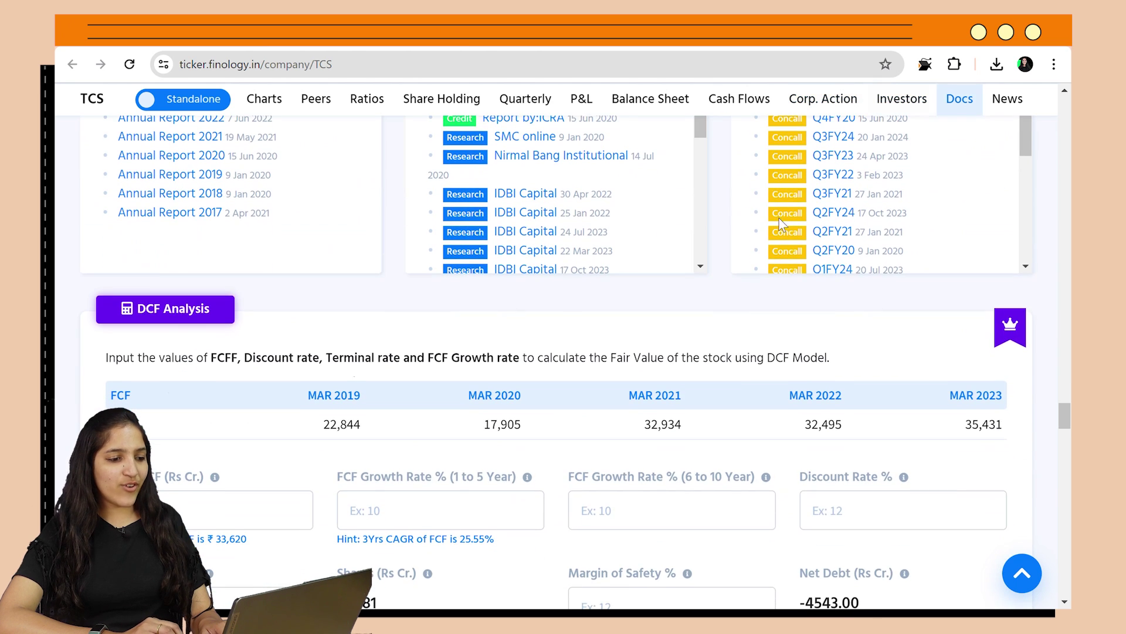
scroll(711, 361, down, 2)
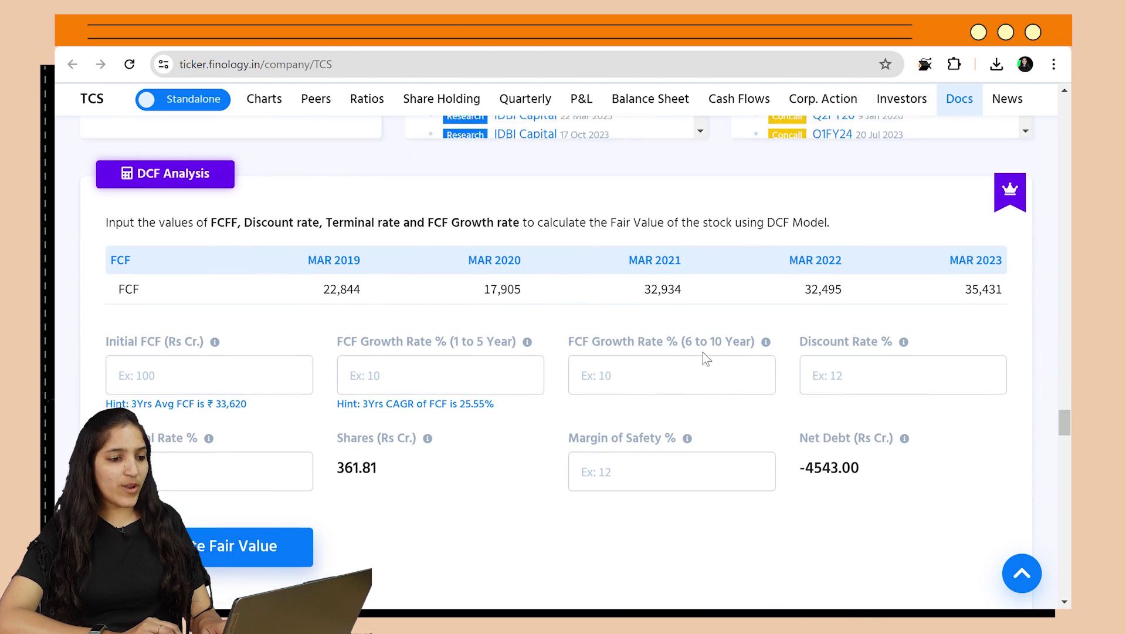
scroll(384, 301, down, 1)
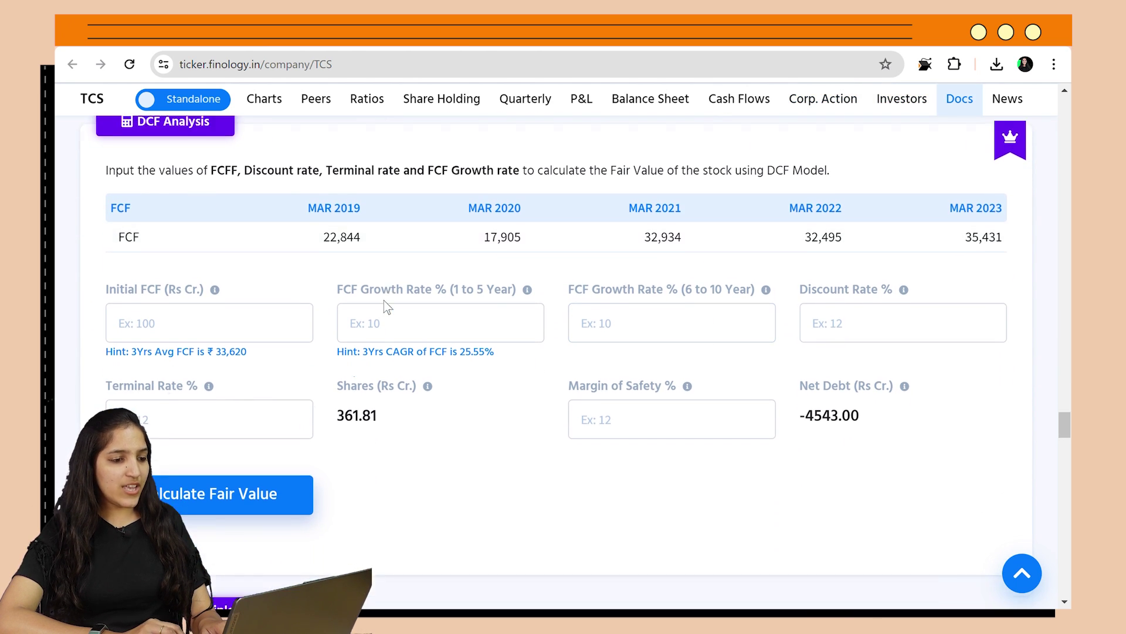
scroll(384, 301, up, 1)
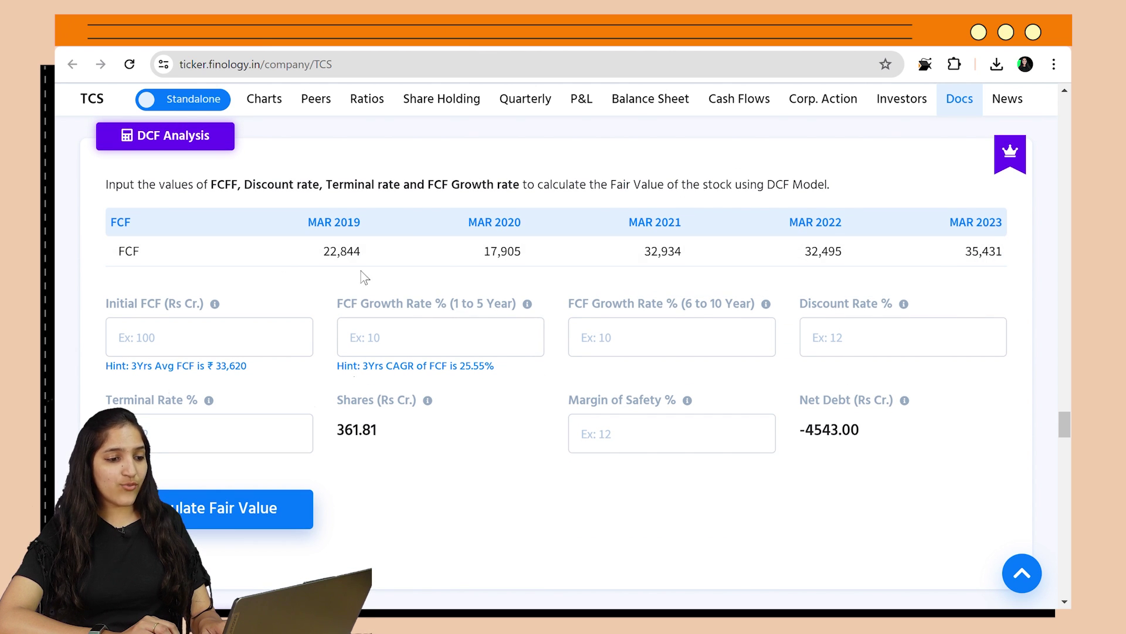
scroll(334, 322, down, 2)
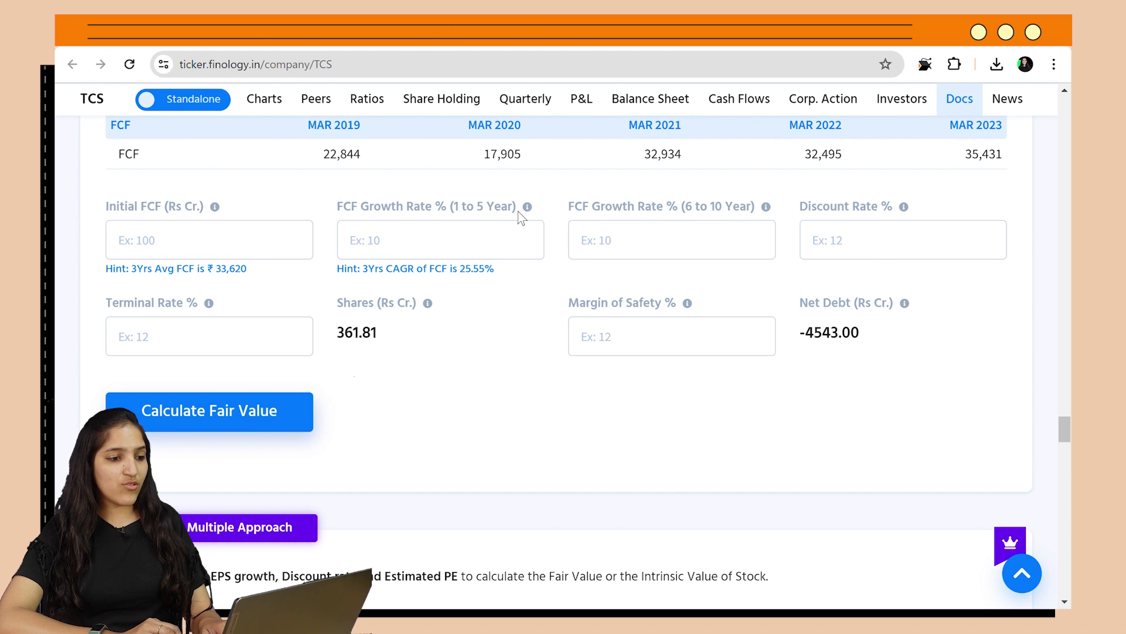
click(819, 241)
key(Tab)
click(656, 363)
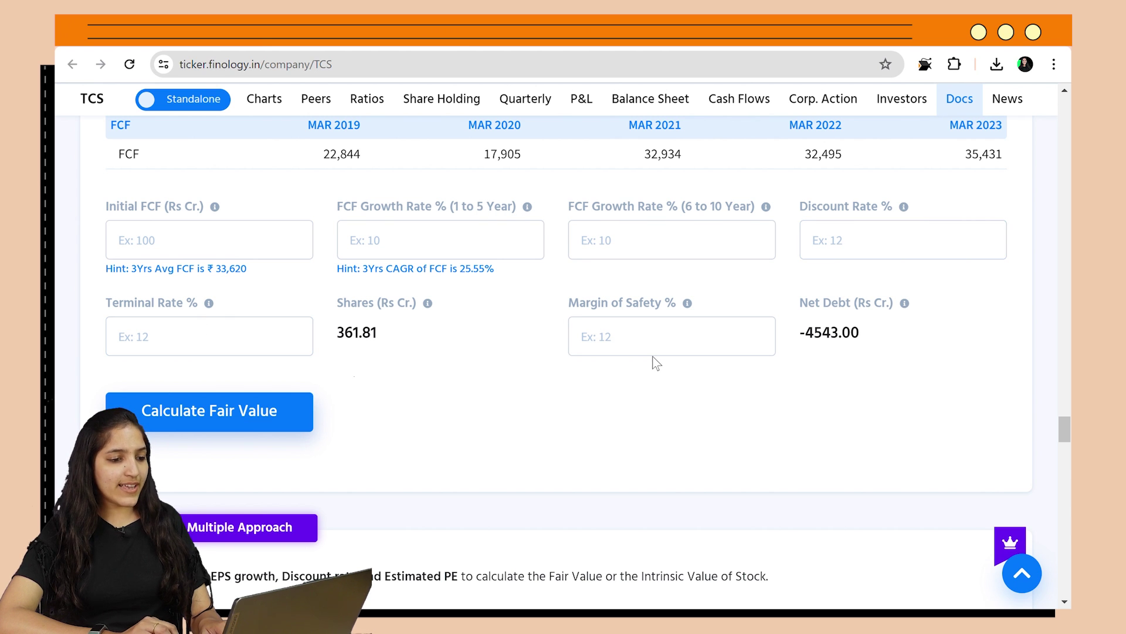
- Enter Initial FCF 33,620 with FCF growth of 25% (years 1-5) and 15% (years 6-10)
click(163, 242)
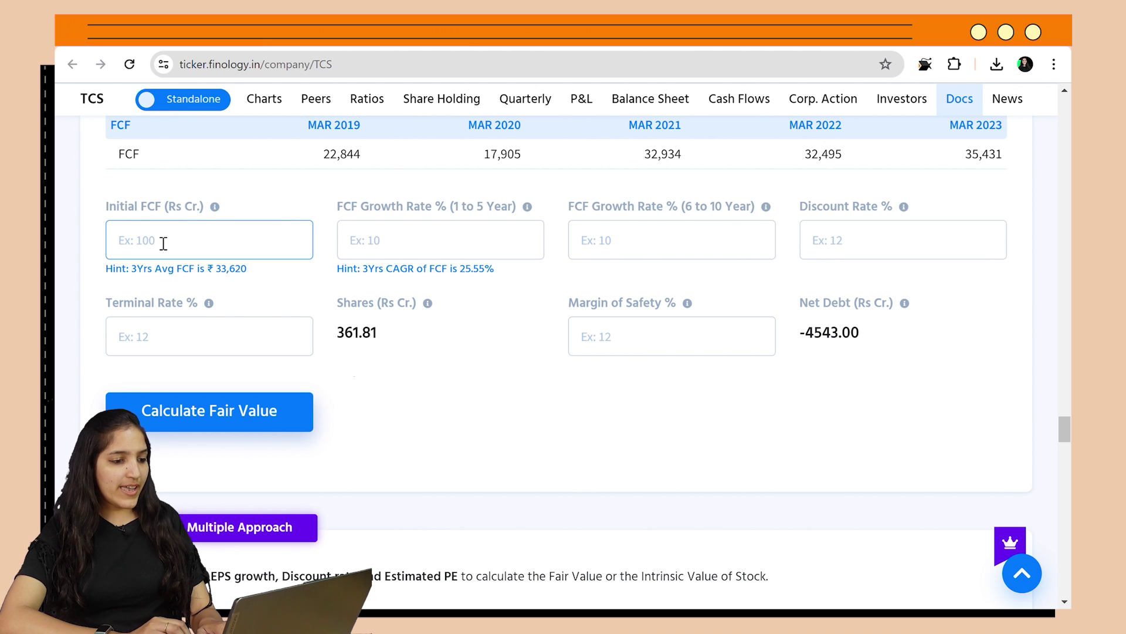
text(33)
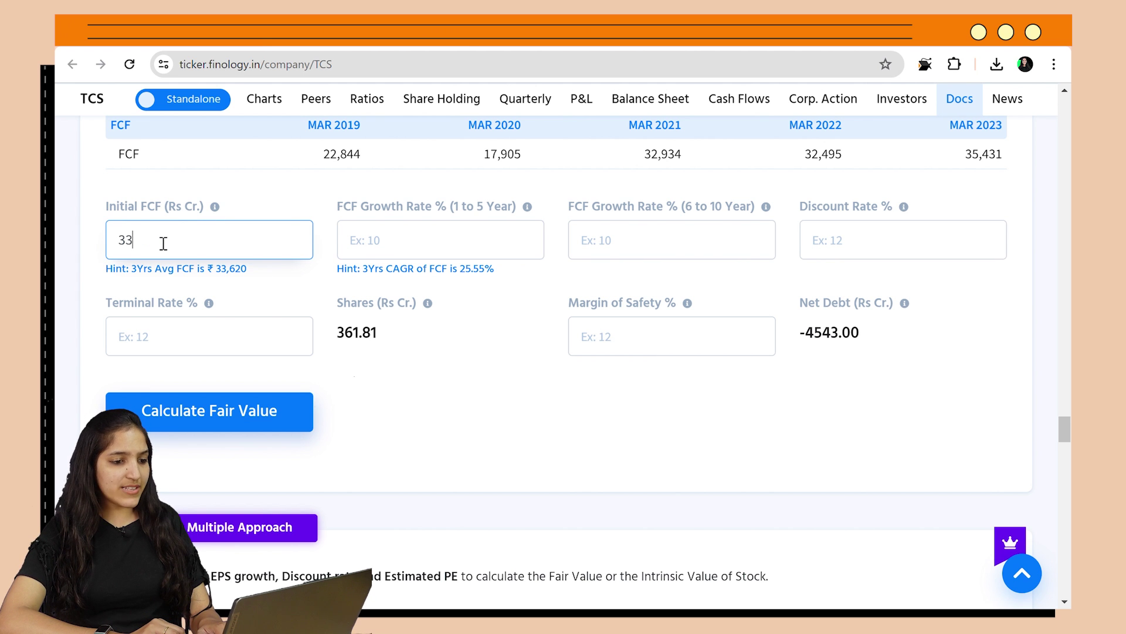
text(,620)
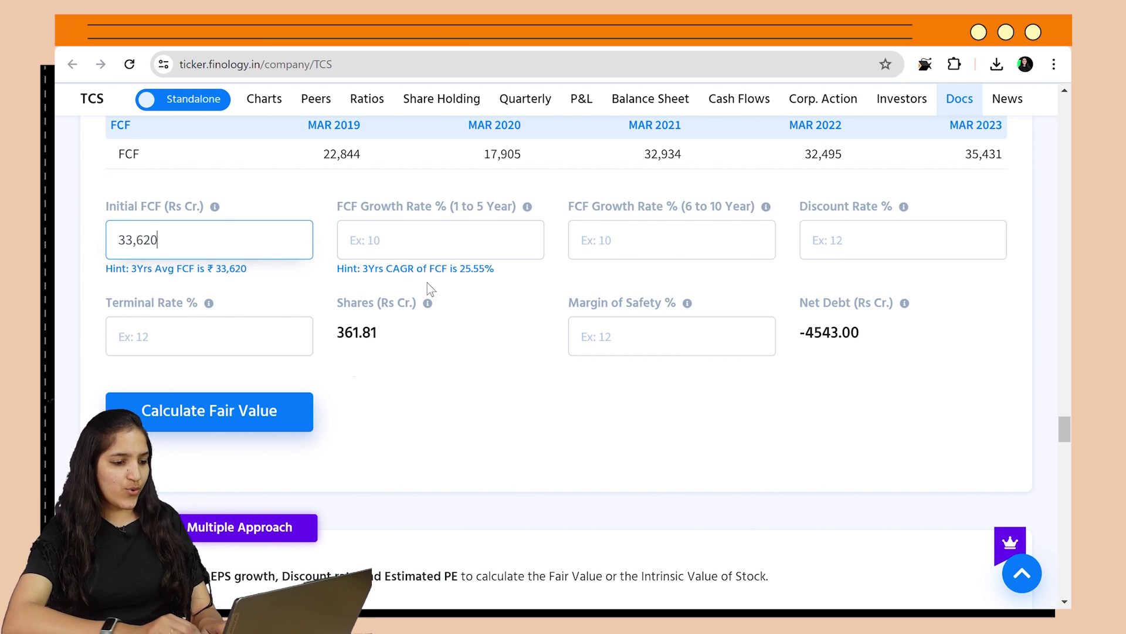
click(410, 258)
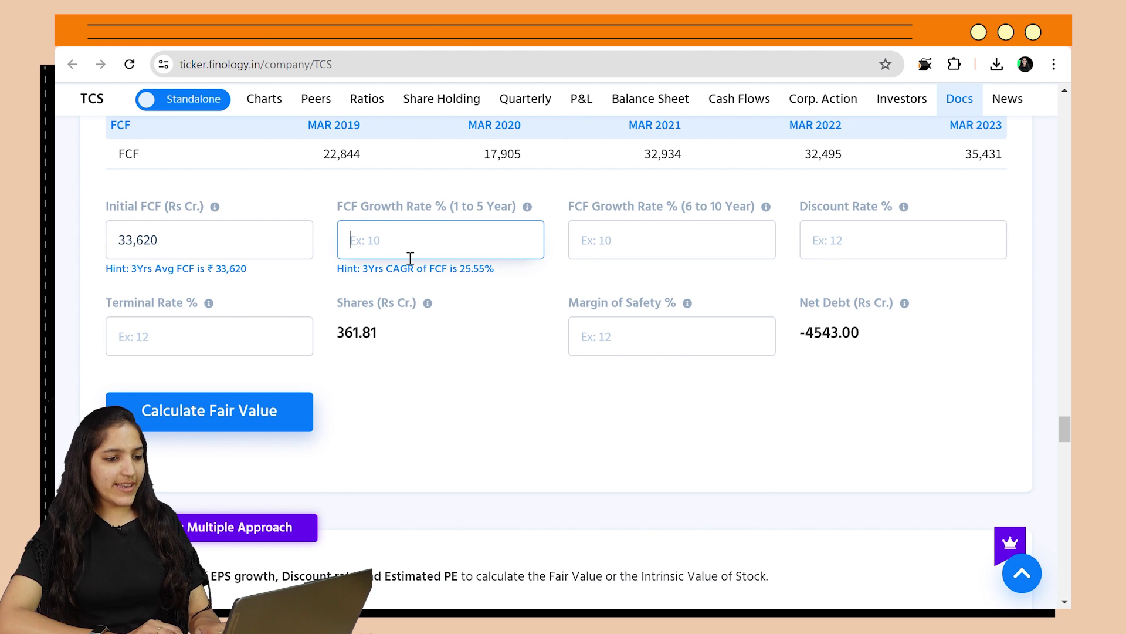
mouse_move(528, 209)
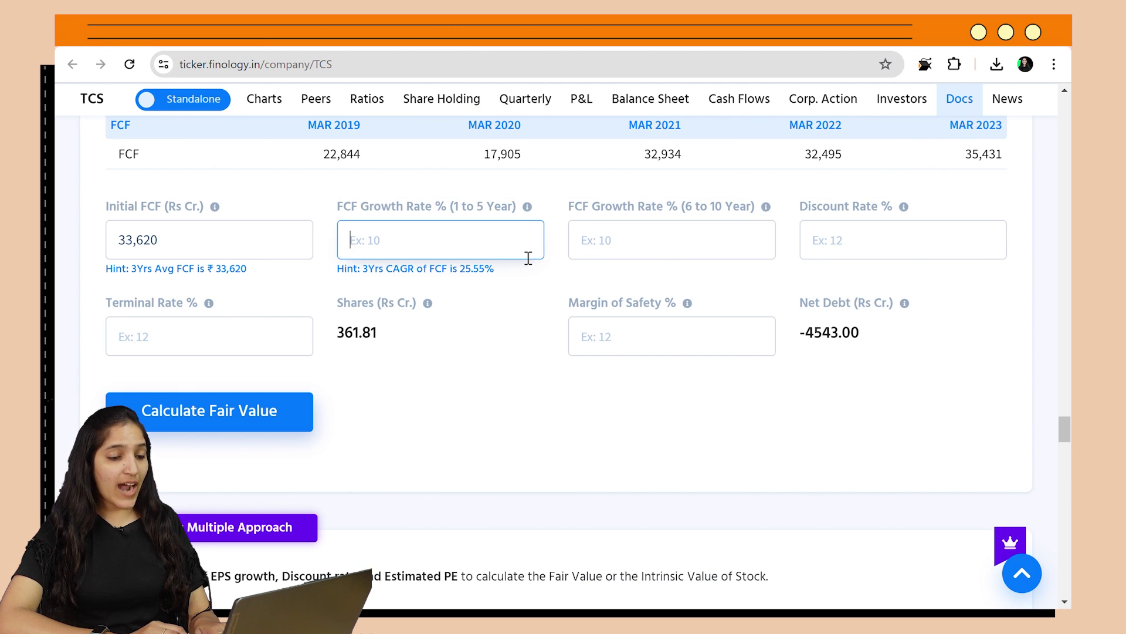
mouse_move(767, 208)
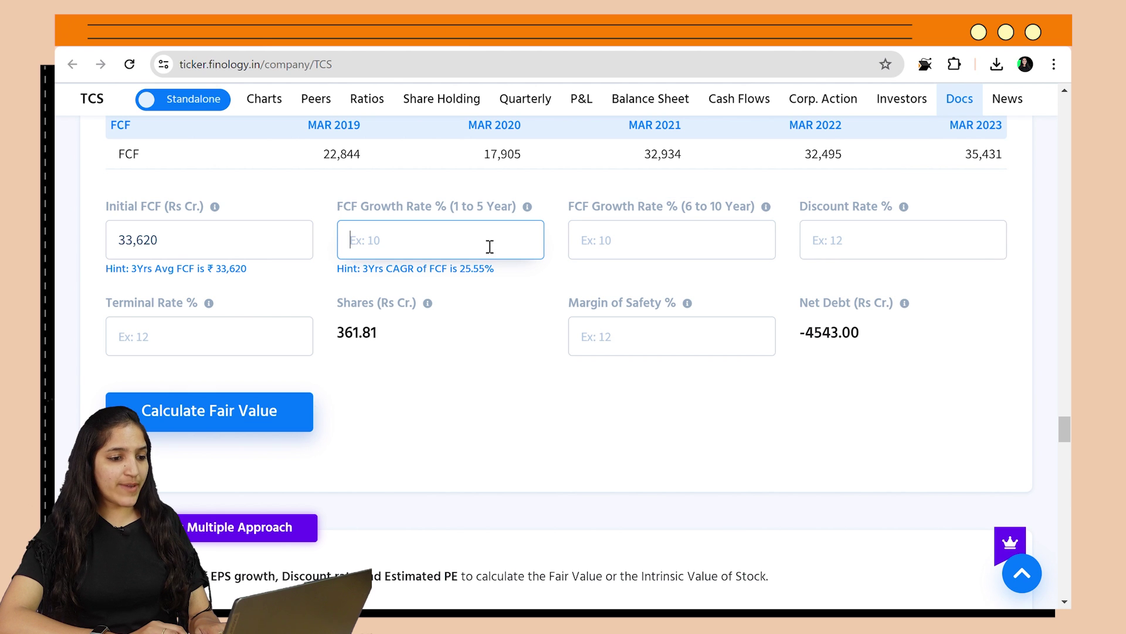
text(25)
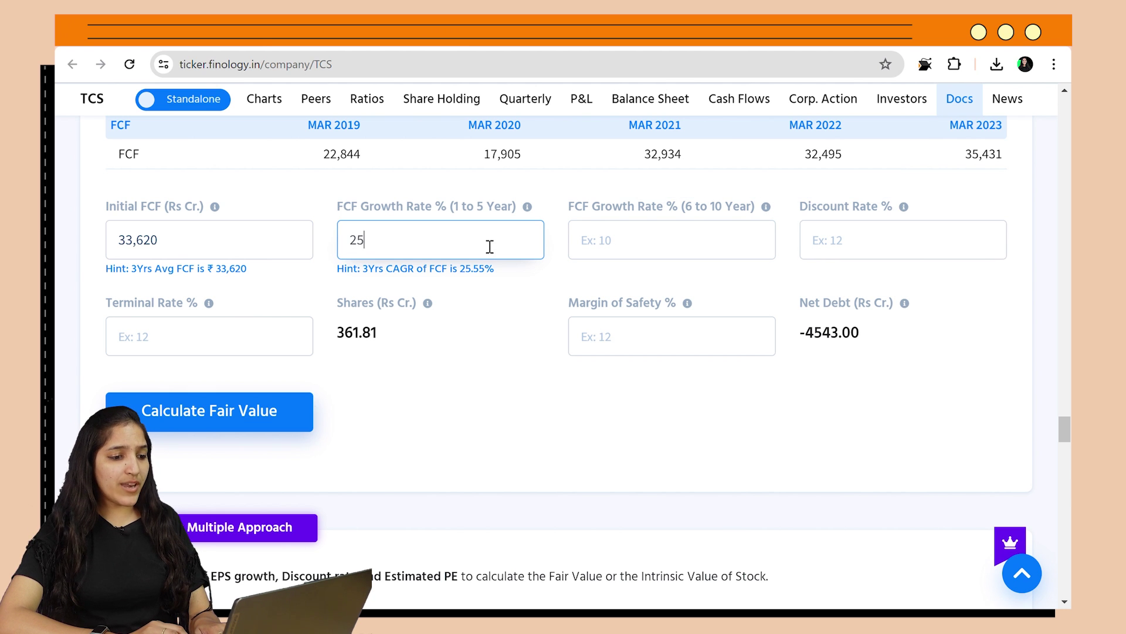
key(Tab)
text(15)
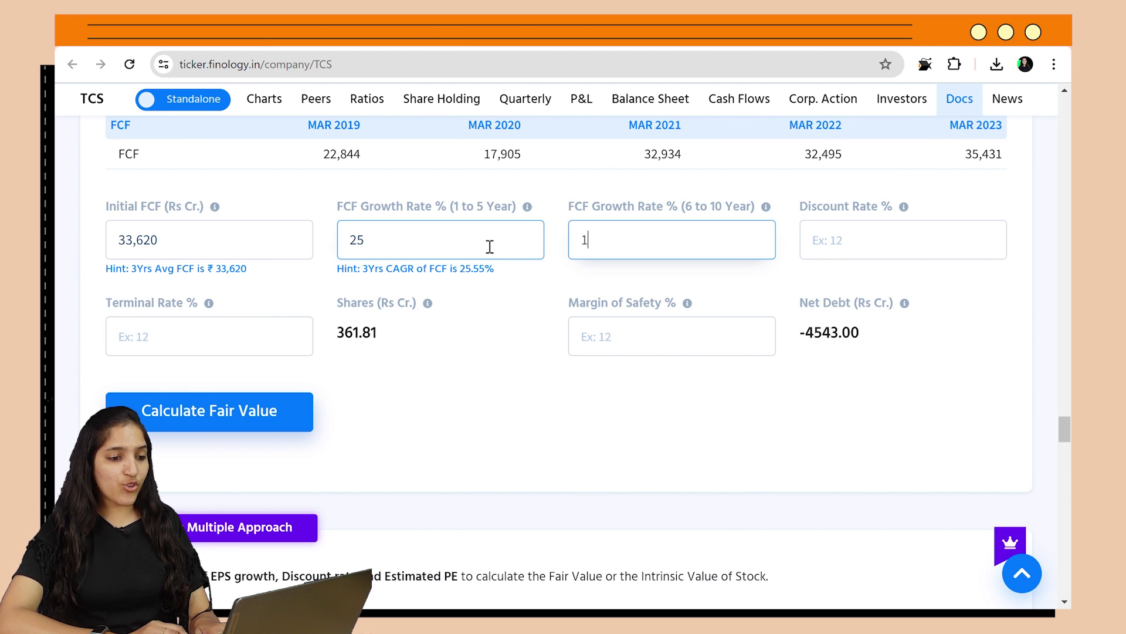
- Set the discount rate to 12%, terminal rate to 2% and margin of safety to 10%
click(860, 241)
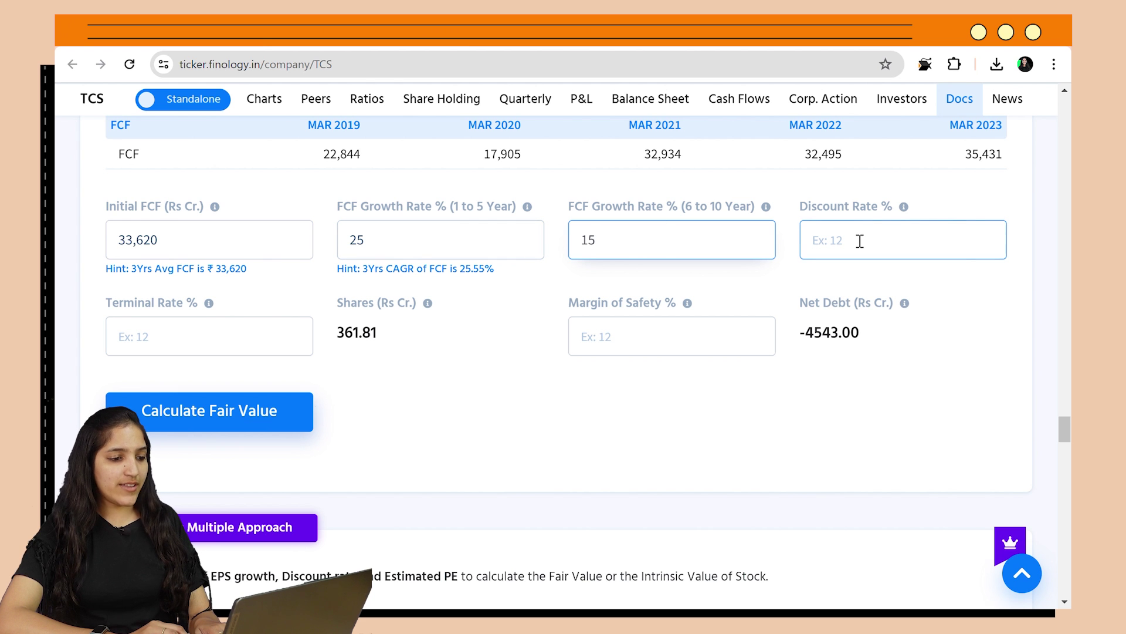
mouse_move(906, 211)
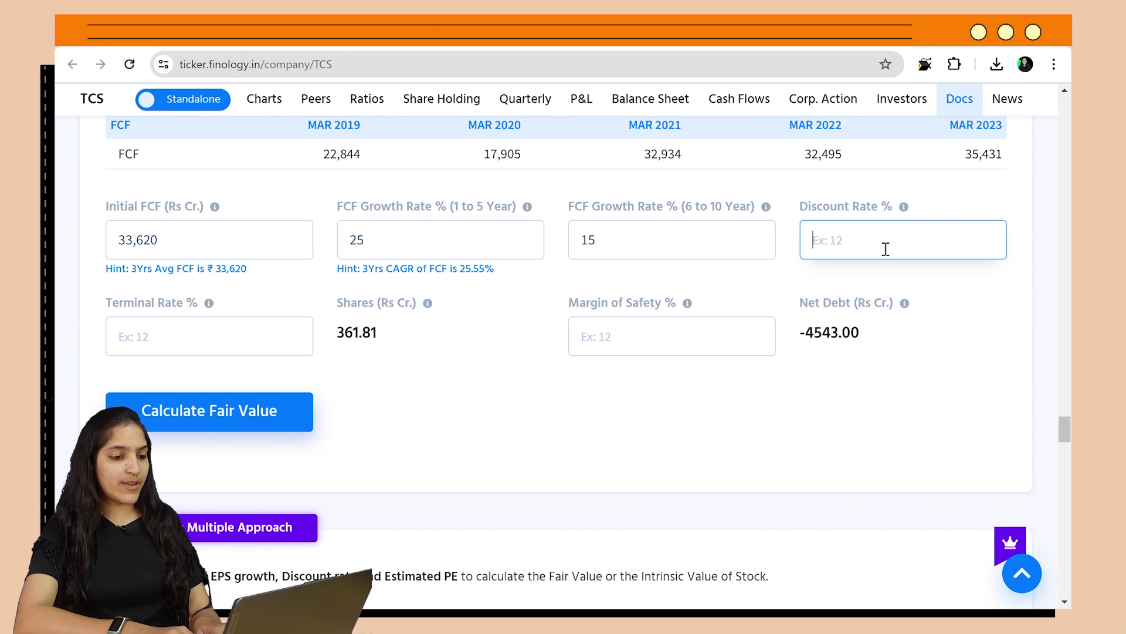
text(12)
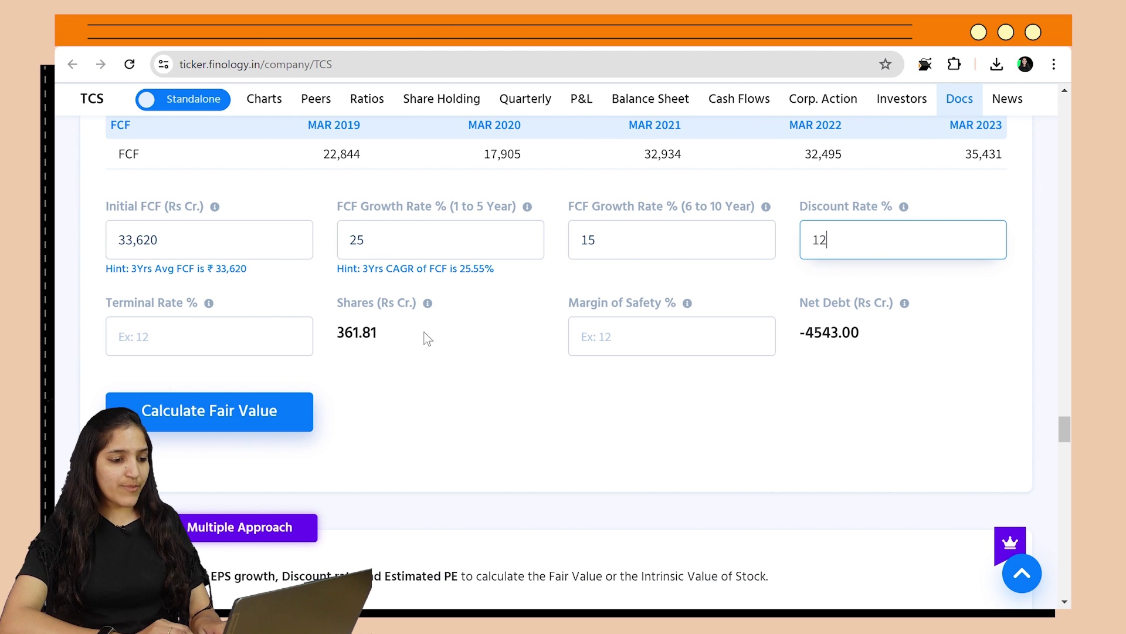
click(297, 331)
text(2)
click(644, 341)
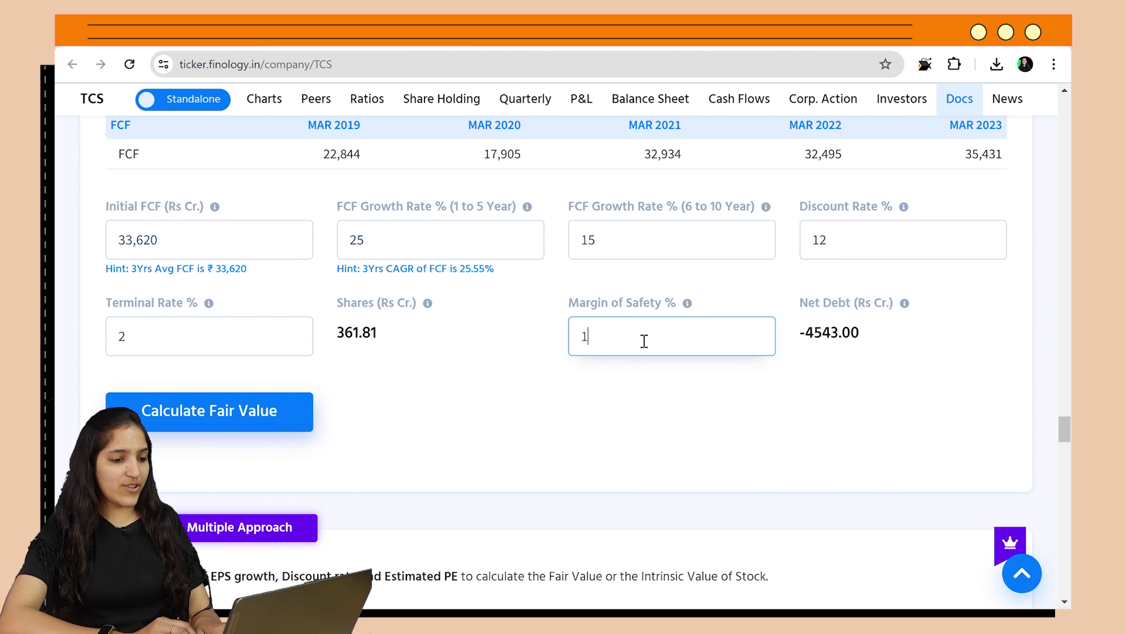
text(10)
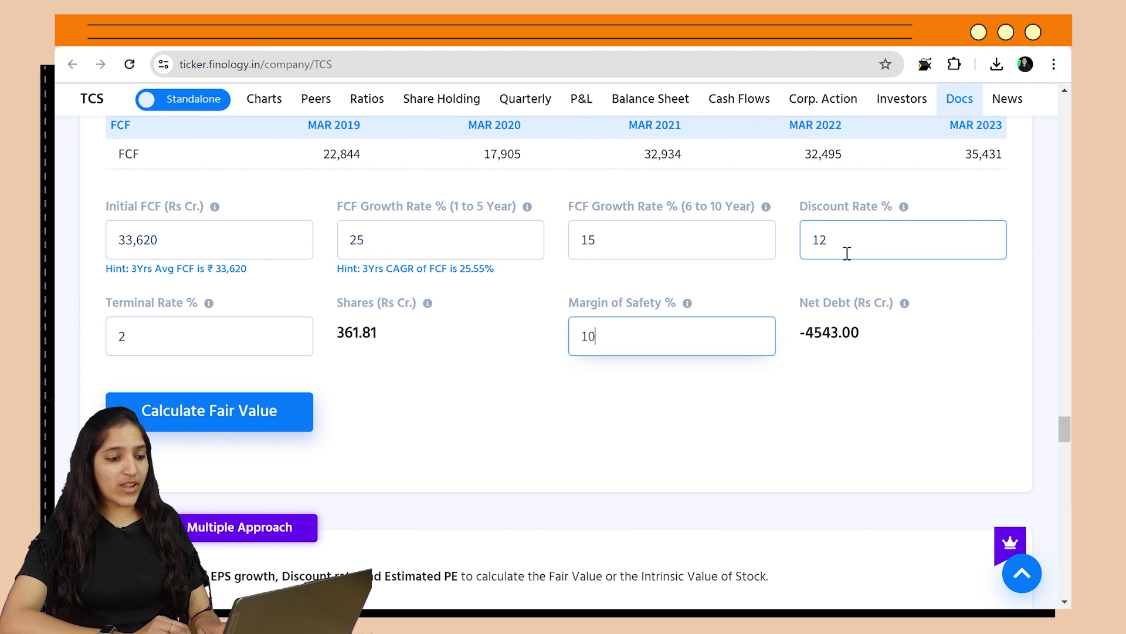
- Recheck the terminal rate and margin of safety values before calculating
double_click(269, 344)
double_click(603, 346)
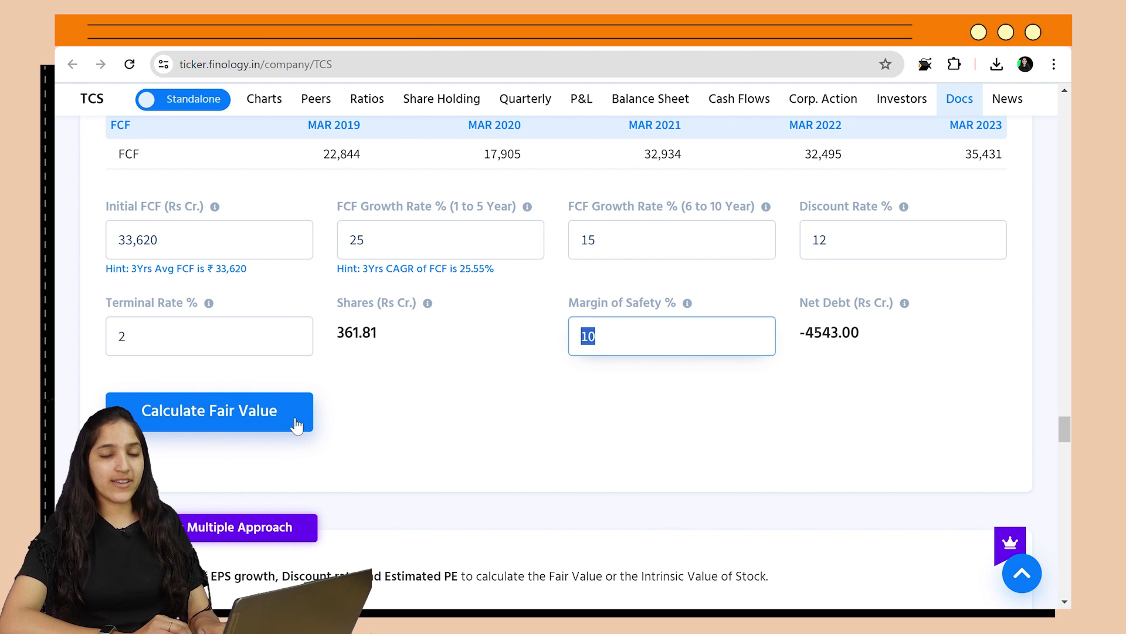
click(477, 382)
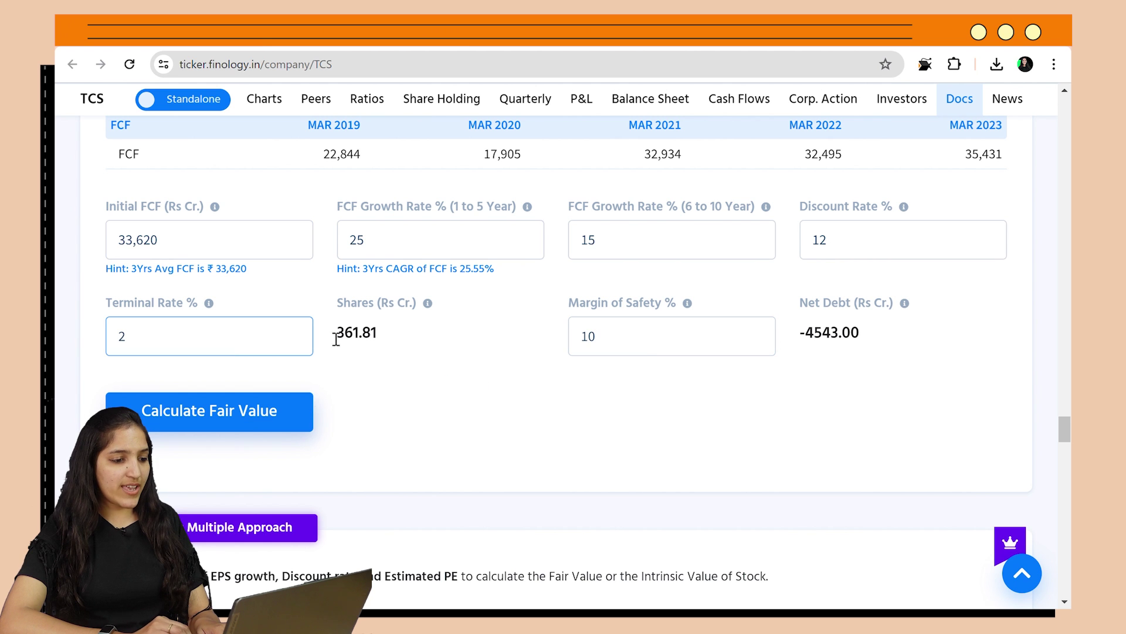
double_click(646, 352)
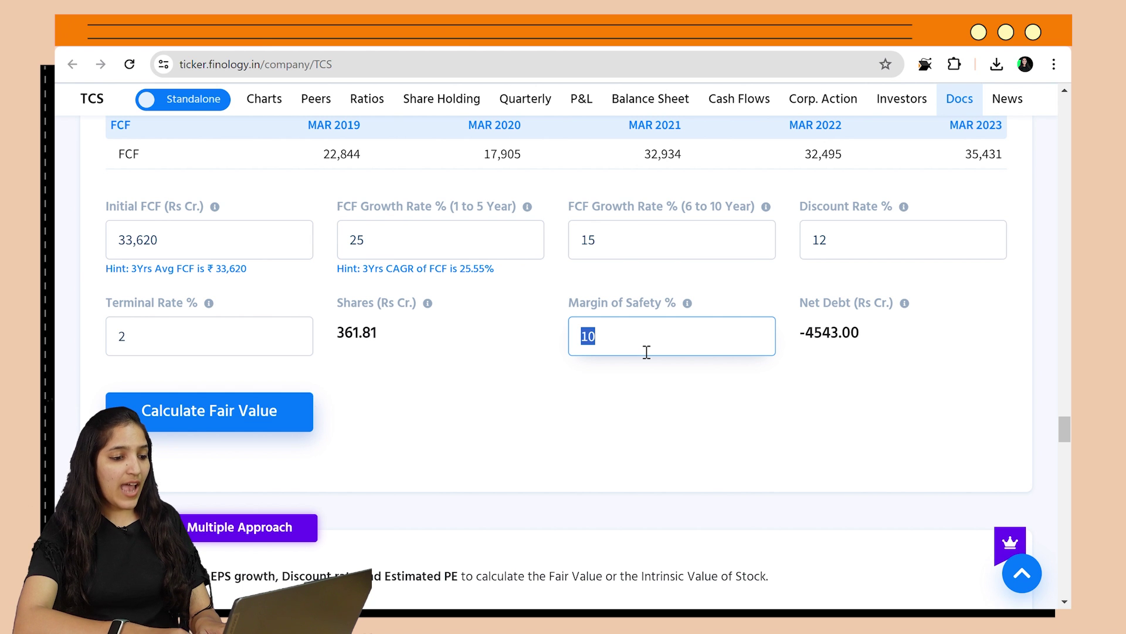
click(561, 380)
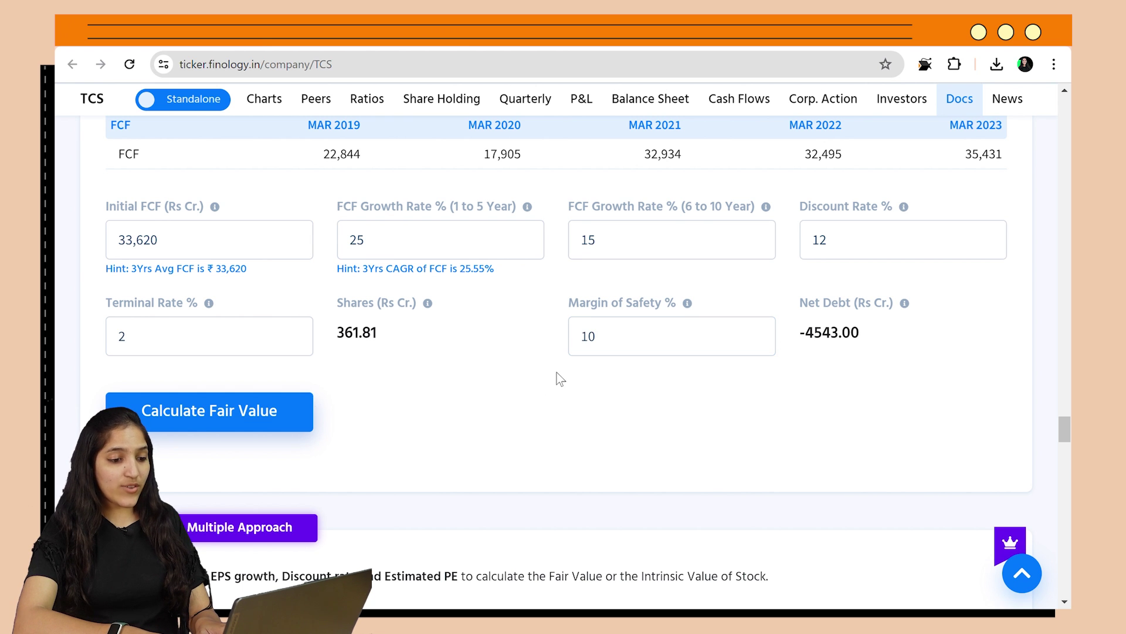
- Calculate the fair value and review the 10-year FCF table, giving DCF ₹3,410.98 and ₹3,069.88 after MOS
scroll(561, 380, up, 1)
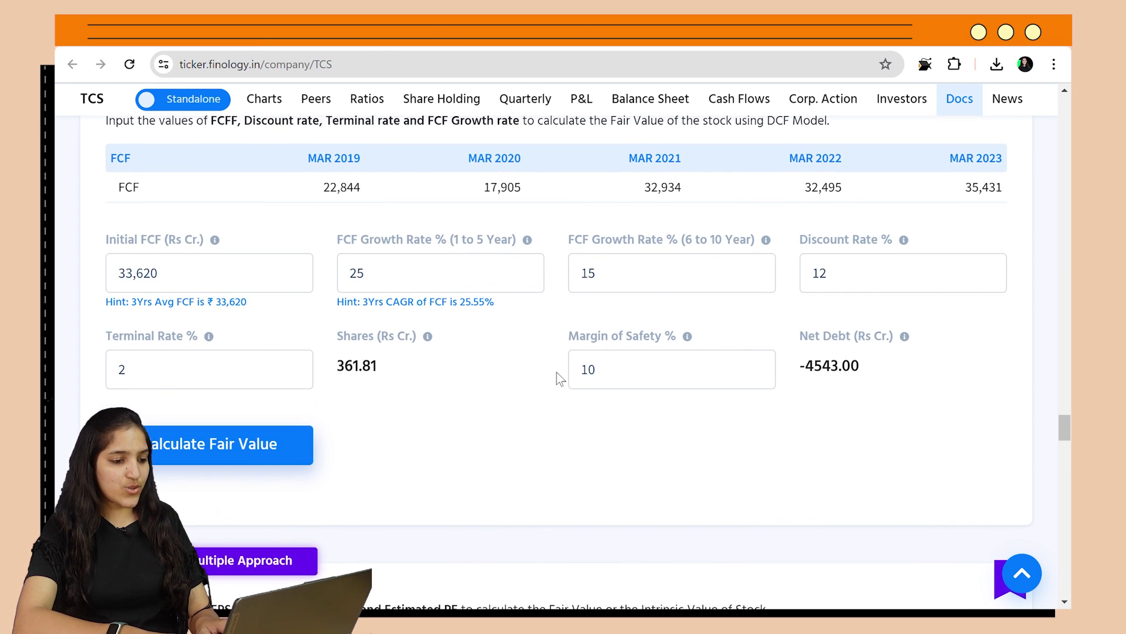
scroll(332, 388, down, 3)
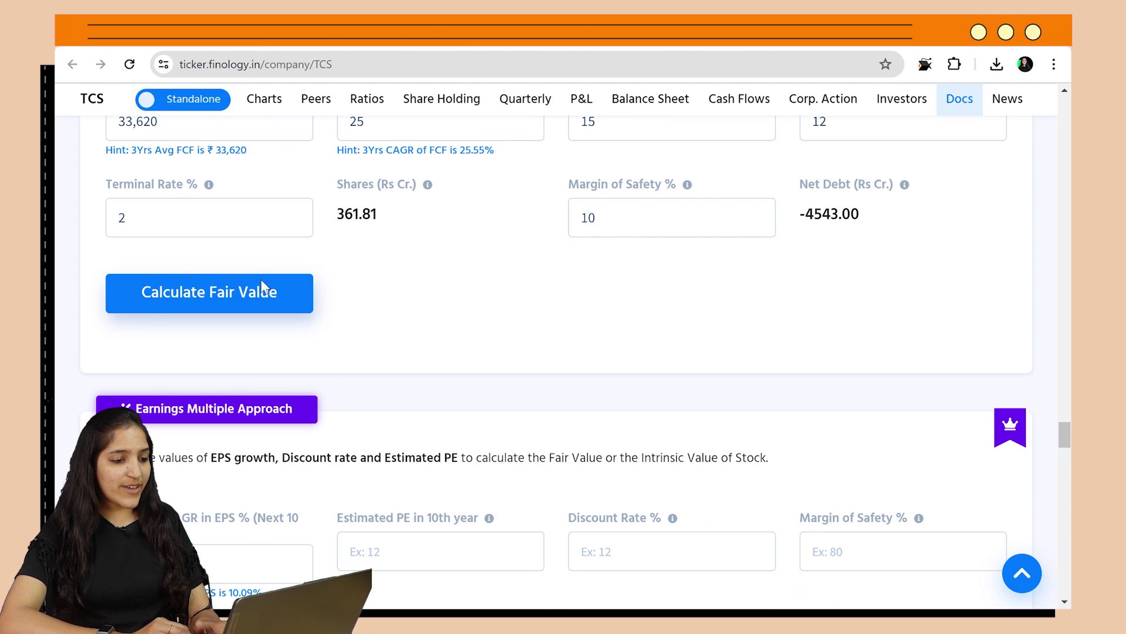
click(245, 301)
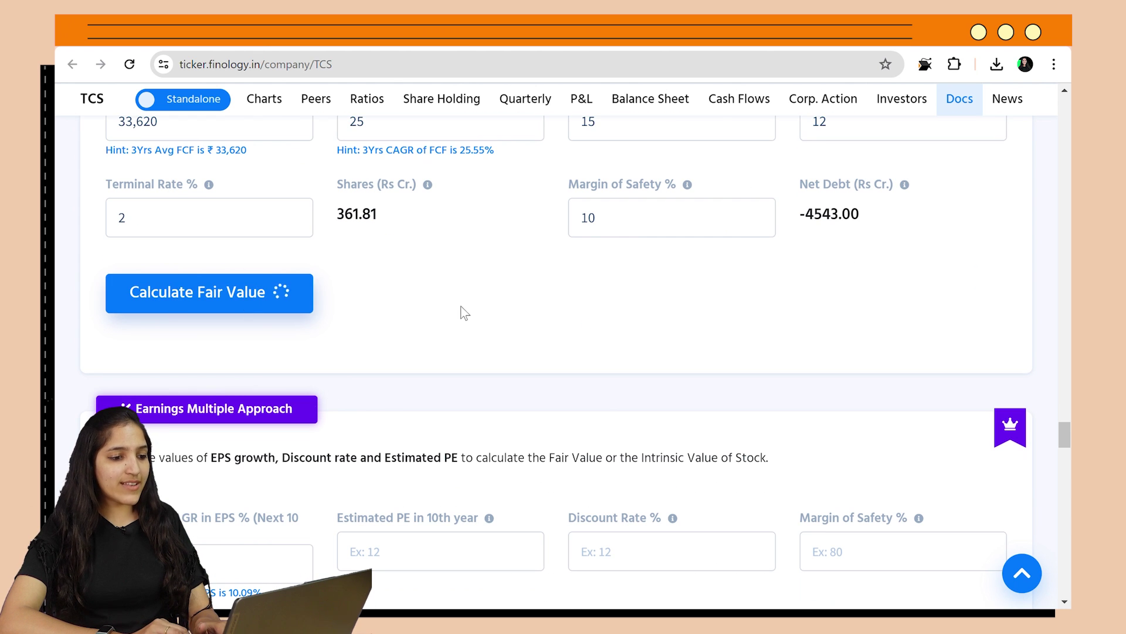
scroll(461, 312, up, 3)
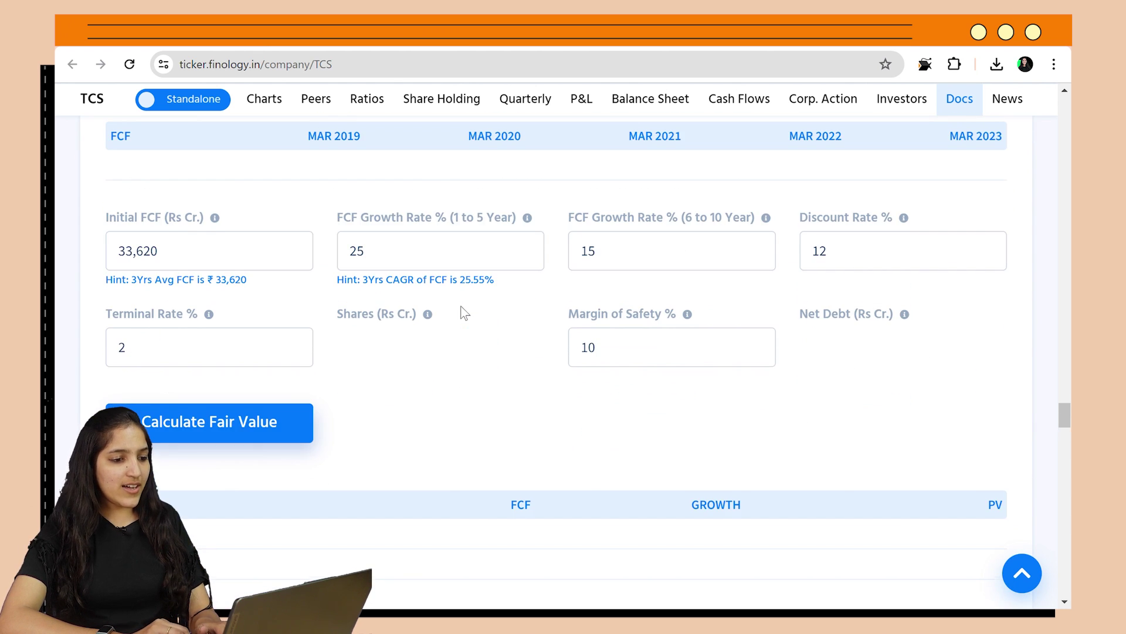
scroll(464, 312, down, 3)
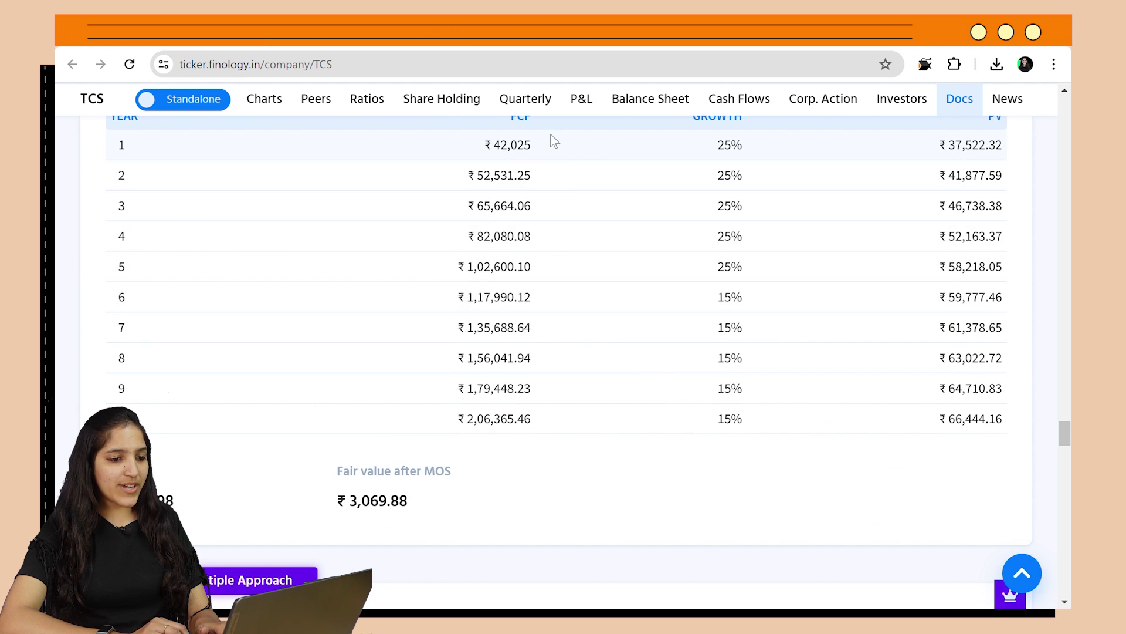
scroll(543, 392, up, 1)
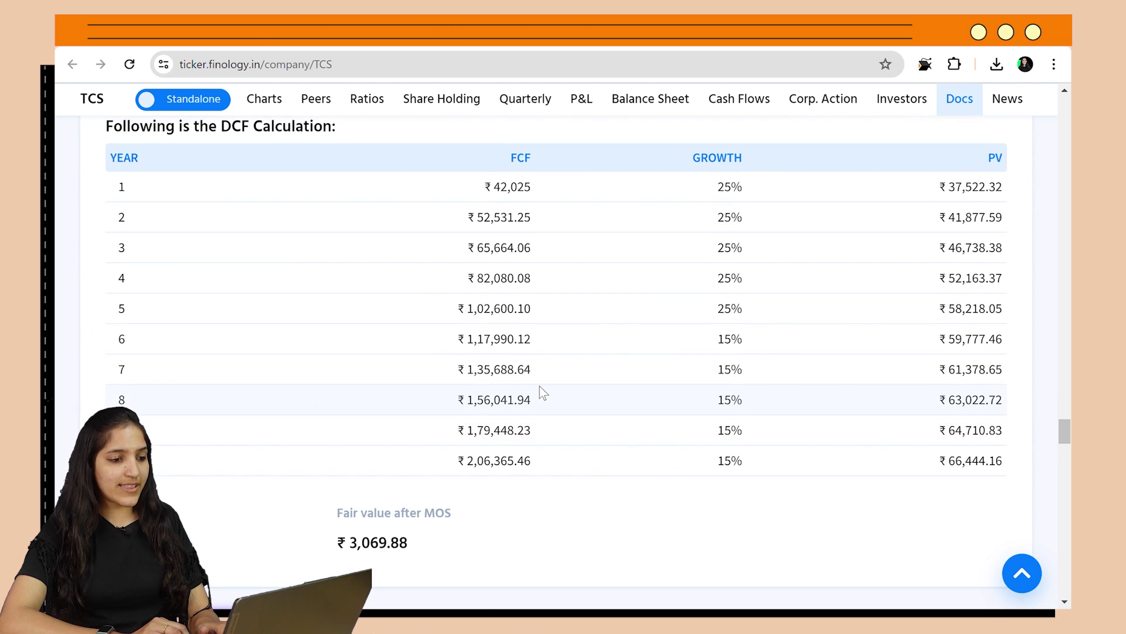
scroll(543, 392, down, 2)
scroll(543, 392, up, 4)
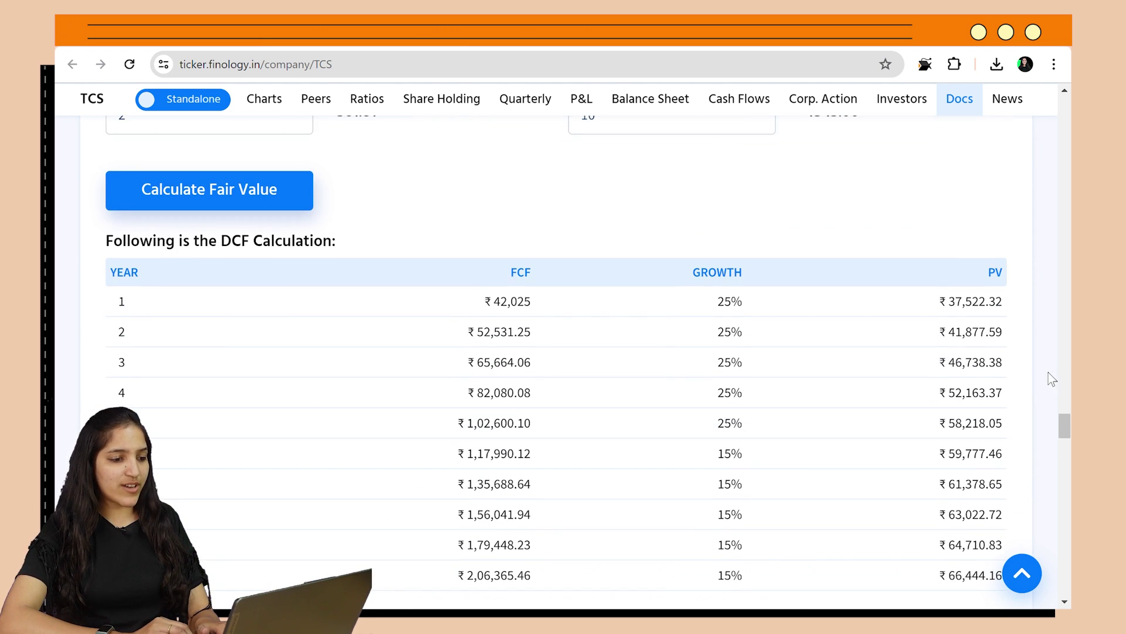
scroll(788, 406, down, 6)
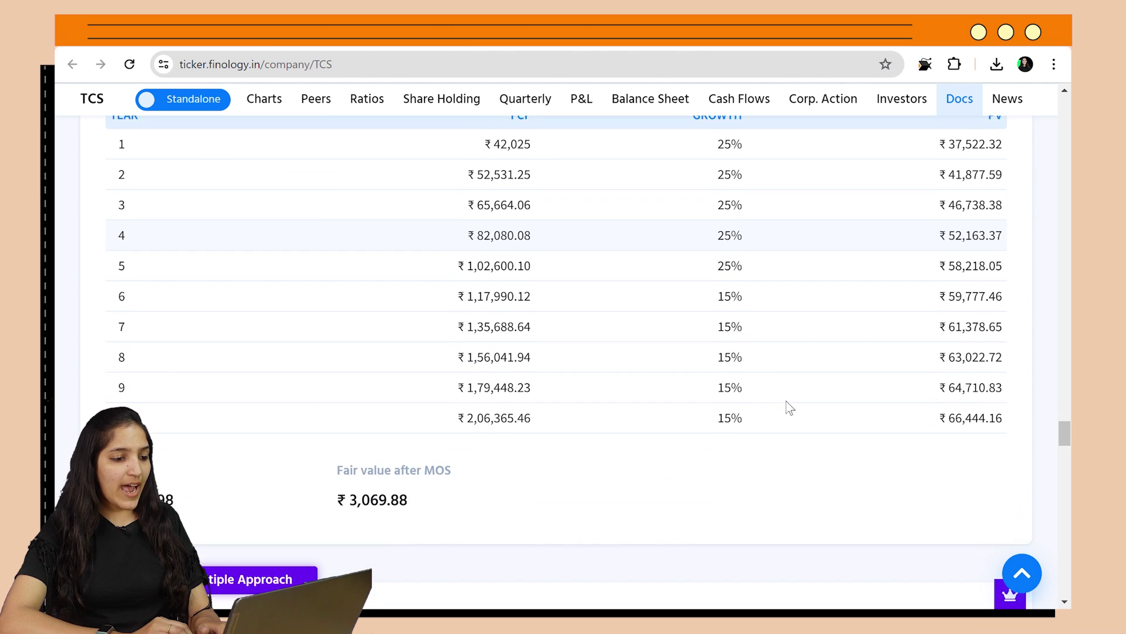
scroll(787, 406, down, 1)
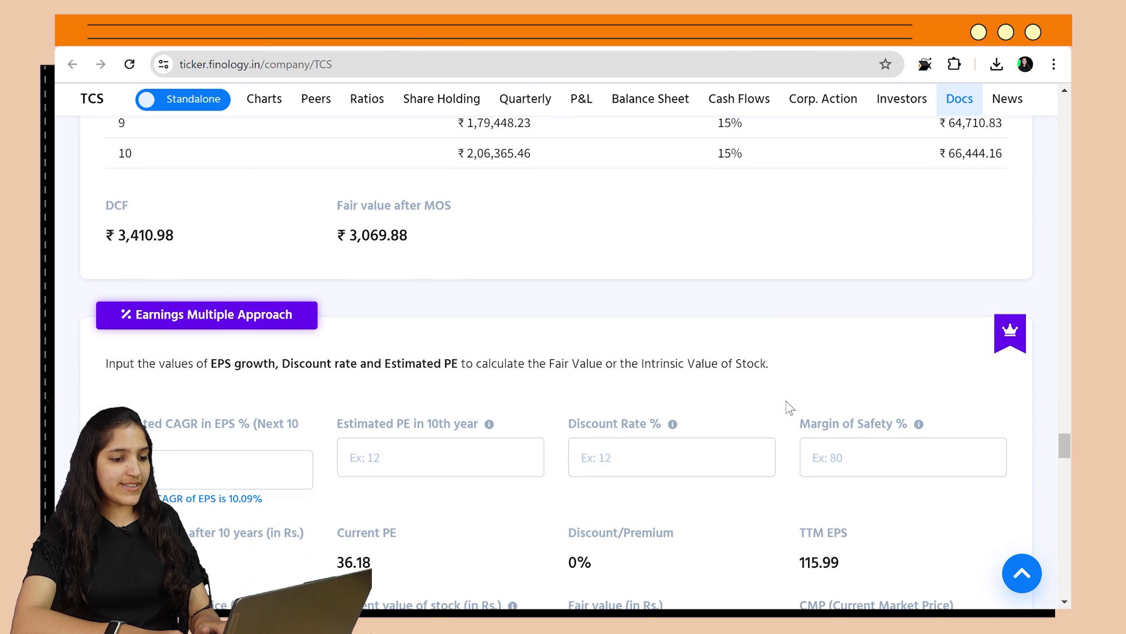
- Review the DCF results, then return to the top of the TCS page
scroll(99, 199, up, 1)
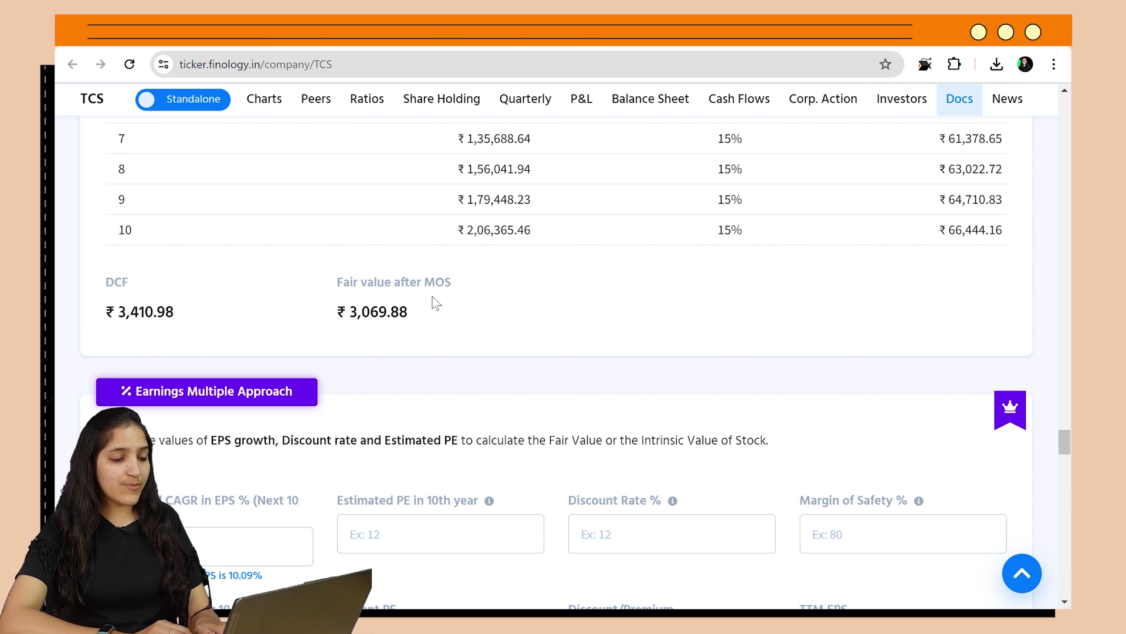
scroll(436, 303, up, 1)
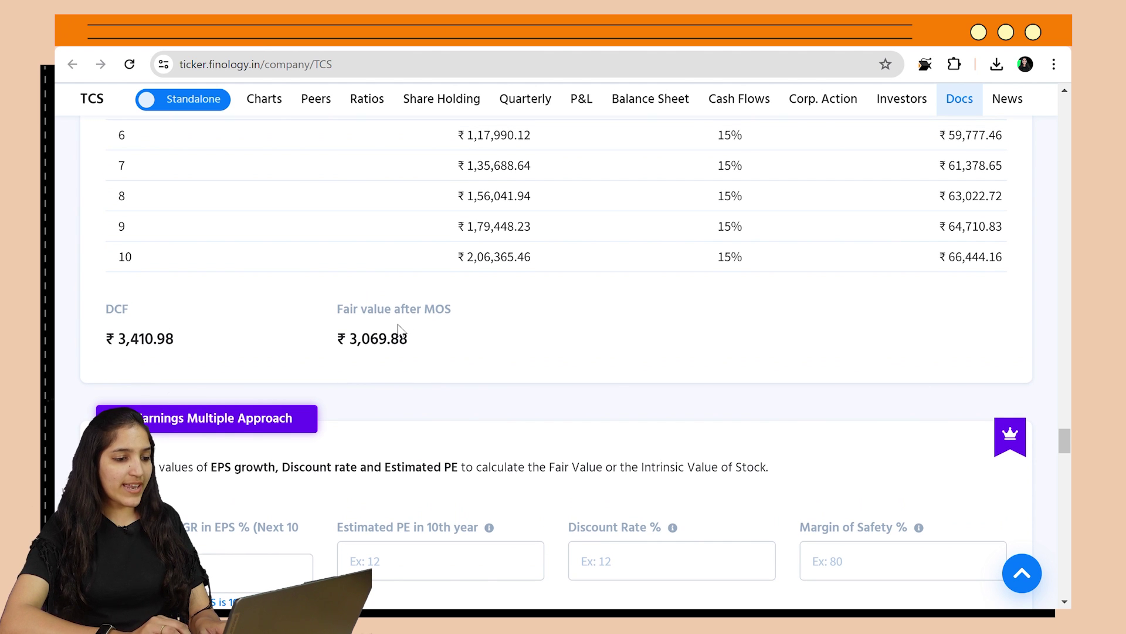
scroll(410, 317, down, 1)
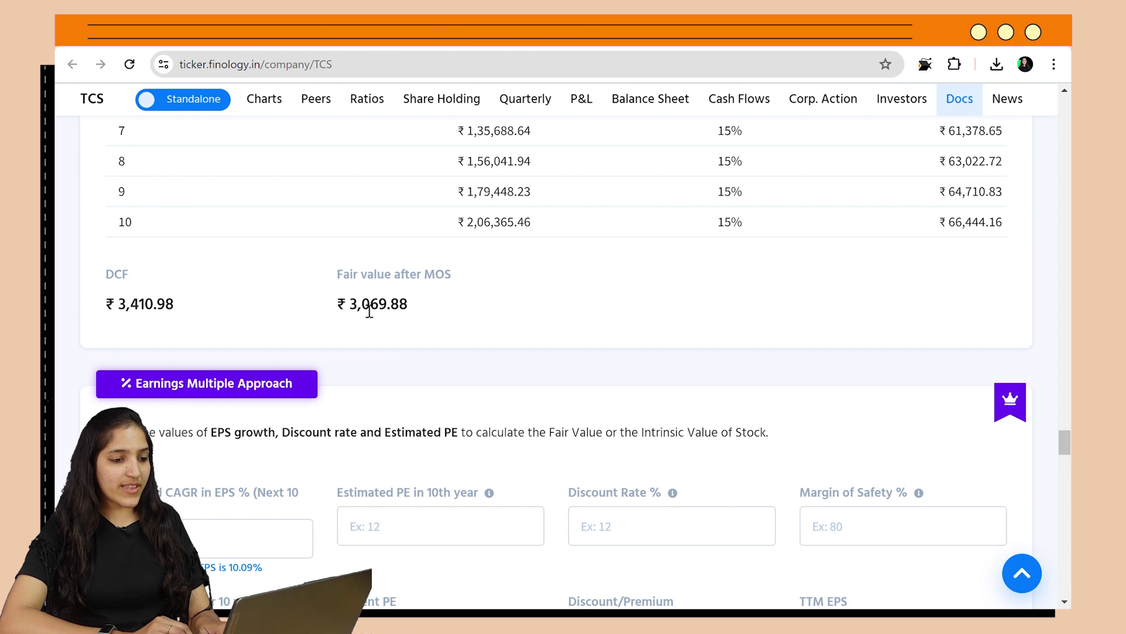
scroll(369, 311, down, 5)
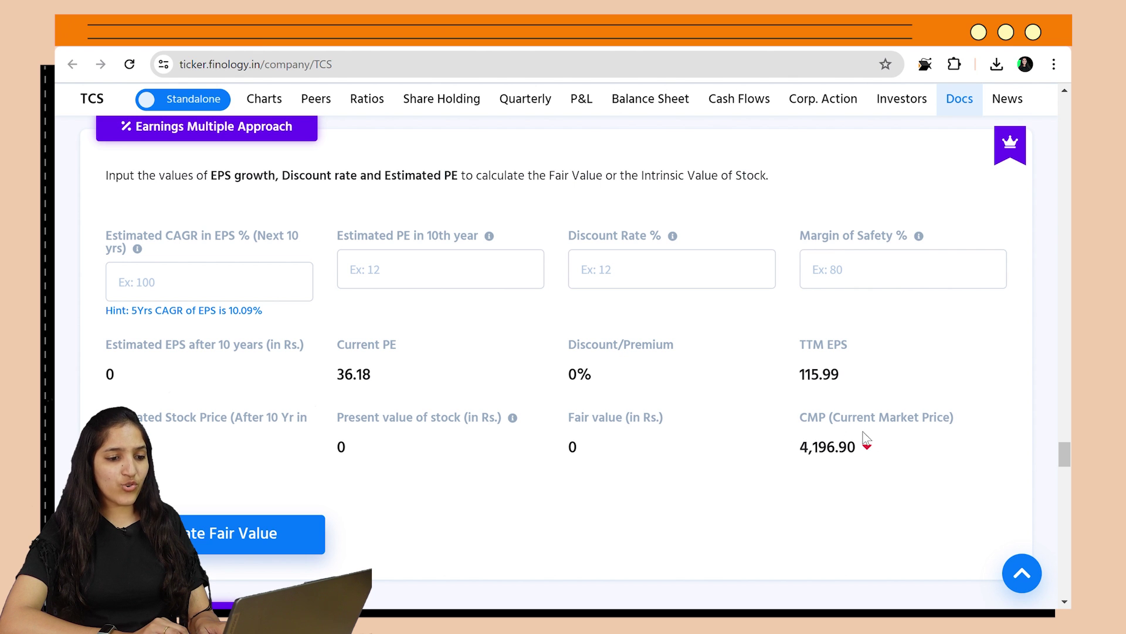
scroll(839, 461, up, 7)
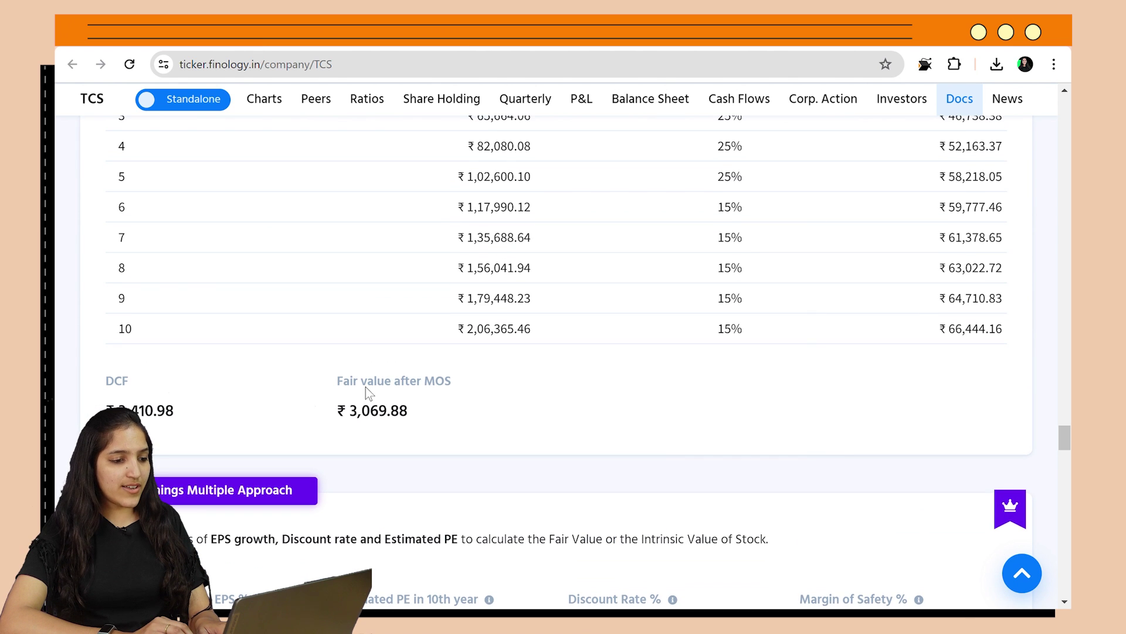
click(1018, 573)
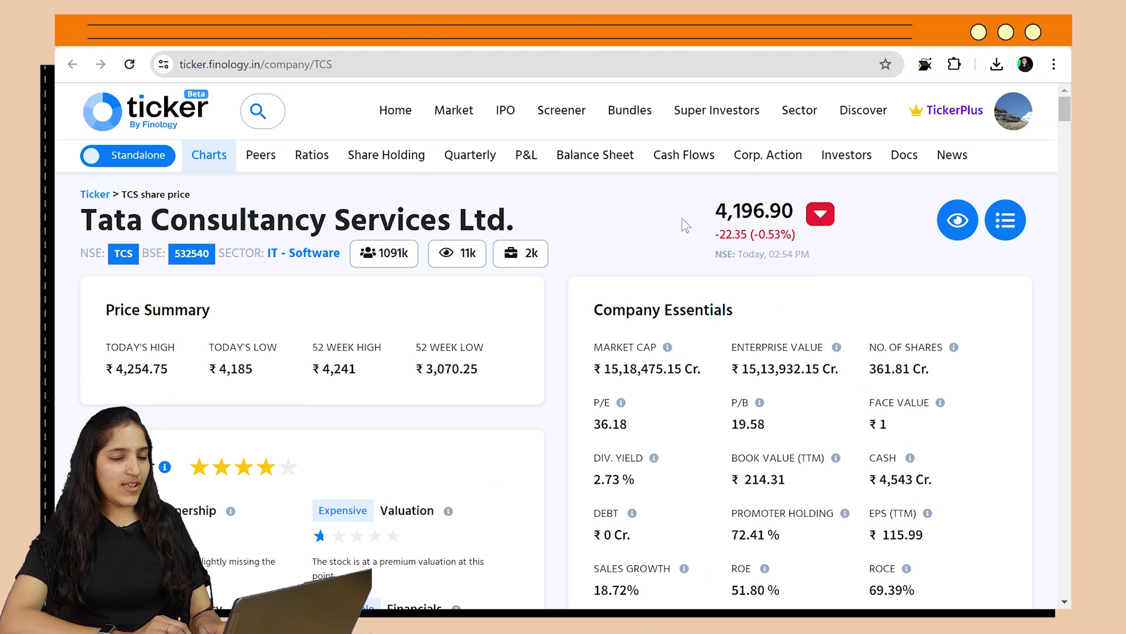